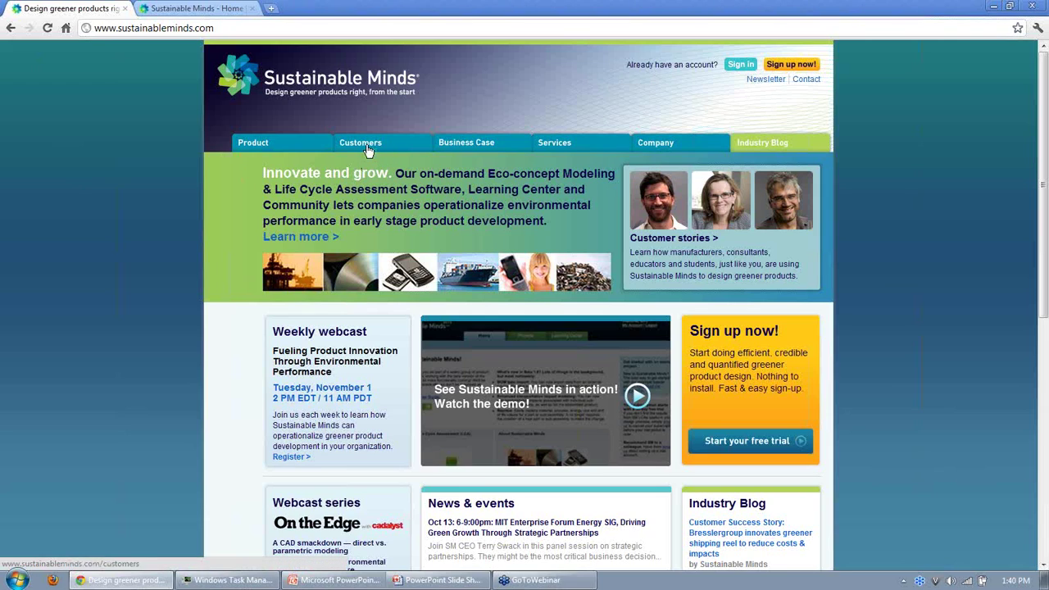
Open the industry blog's Bresslergroup shipping reel success story and look through the article.
{"action": "left_click", "coordinate": [751, 147]}
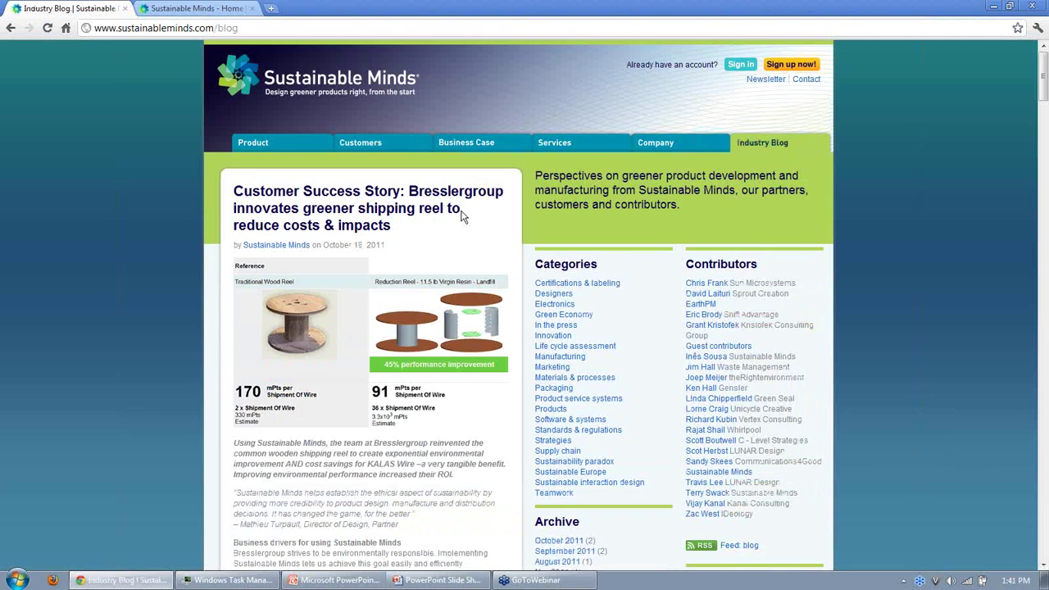
{"action": "scroll", "coordinate": [464, 216], "scroll_direction": "down", "scroll_amount": 3}
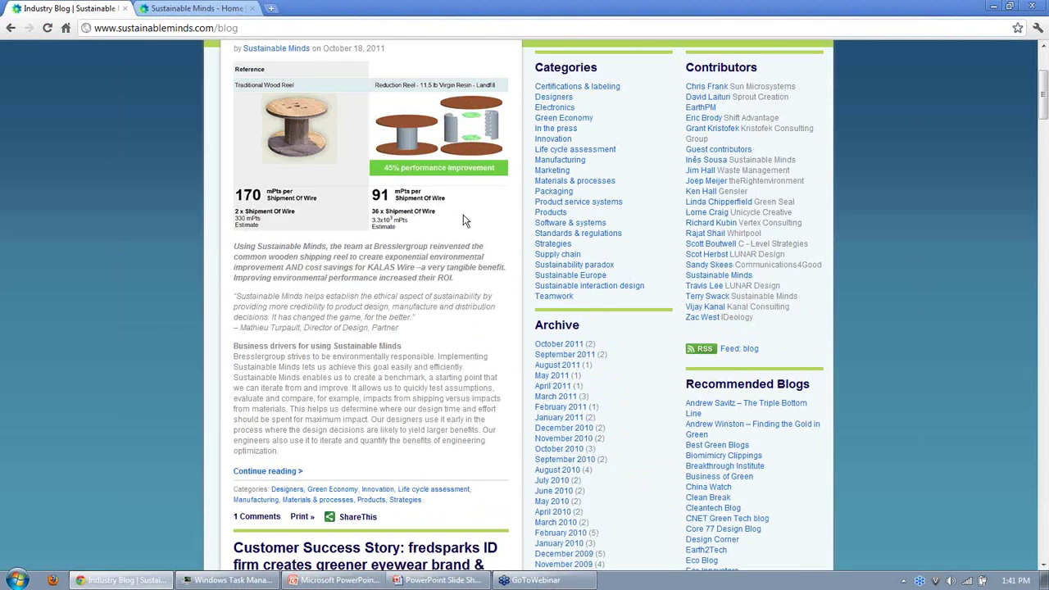
{"action": "scroll", "coordinate": [463, 220], "scroll_direction": "down", "scroll_amount": 3}
{"action": "left_click", "coordinate": [281, 274]}
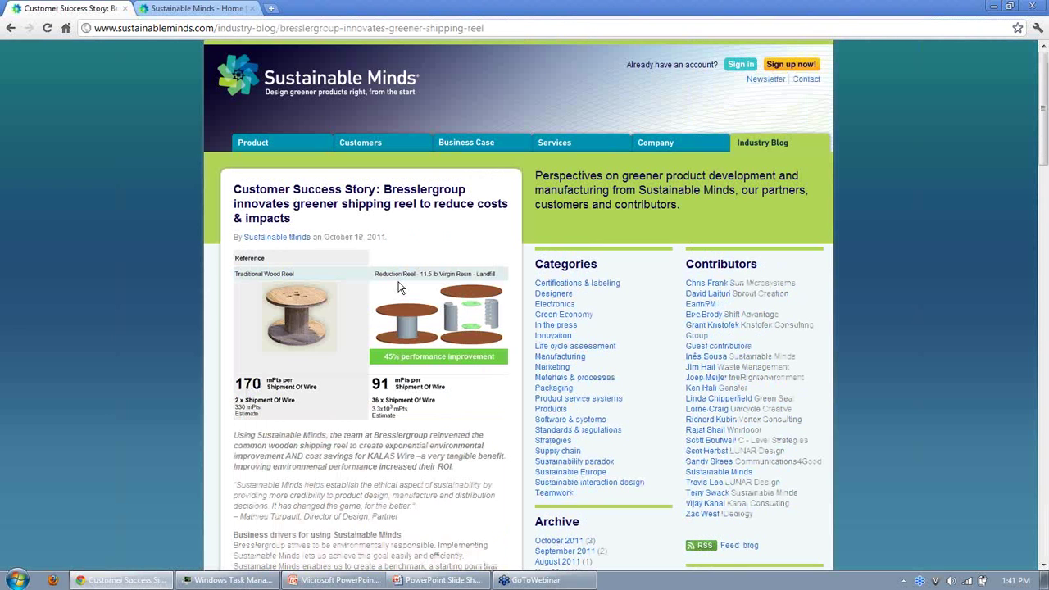
{"action": "scroll", "coordinate": [400, 288], "scroll_direction": "down", "scroll_amount": 3}
{"action": "scroll", "coordinate": [400, 287], "scroll_direction": "down", "scroll_amount": 9}
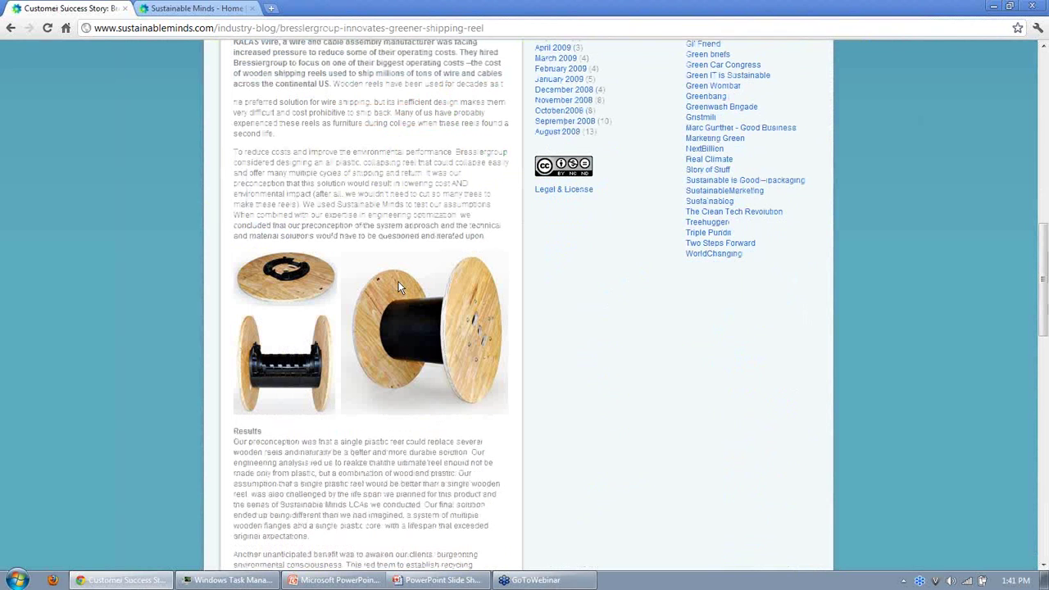
{"action": "scroll", "coordinate": [398, 282], "scroll_direction": "up", "scroll_amount": 12}
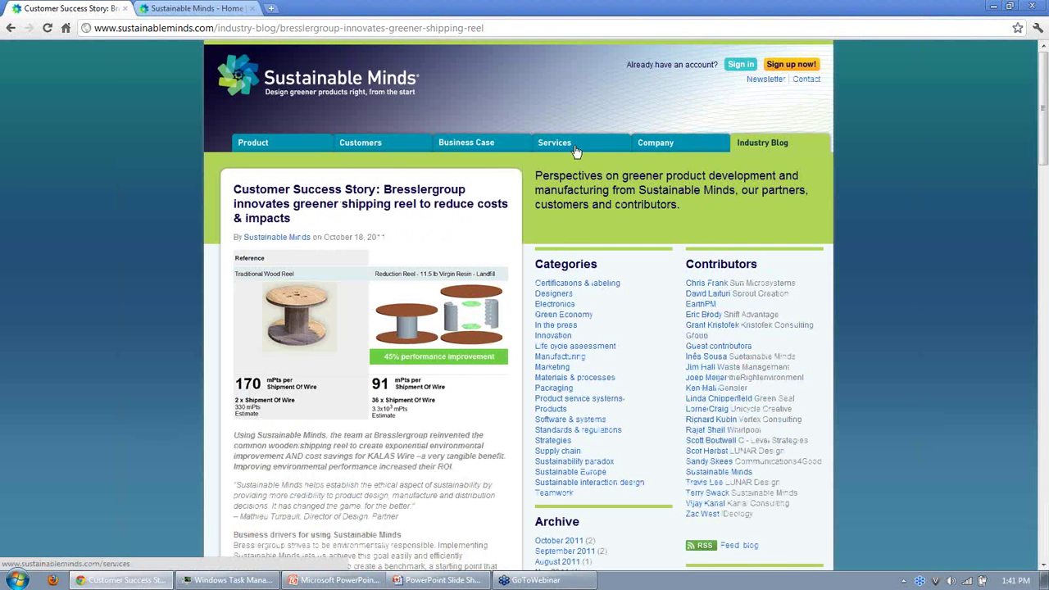
Switch to the Sustainable Minds app and open the Checks and balances page of the Learning Center's Users' Guide.
{"action": "left_click", "coordinate": [203, 9]}
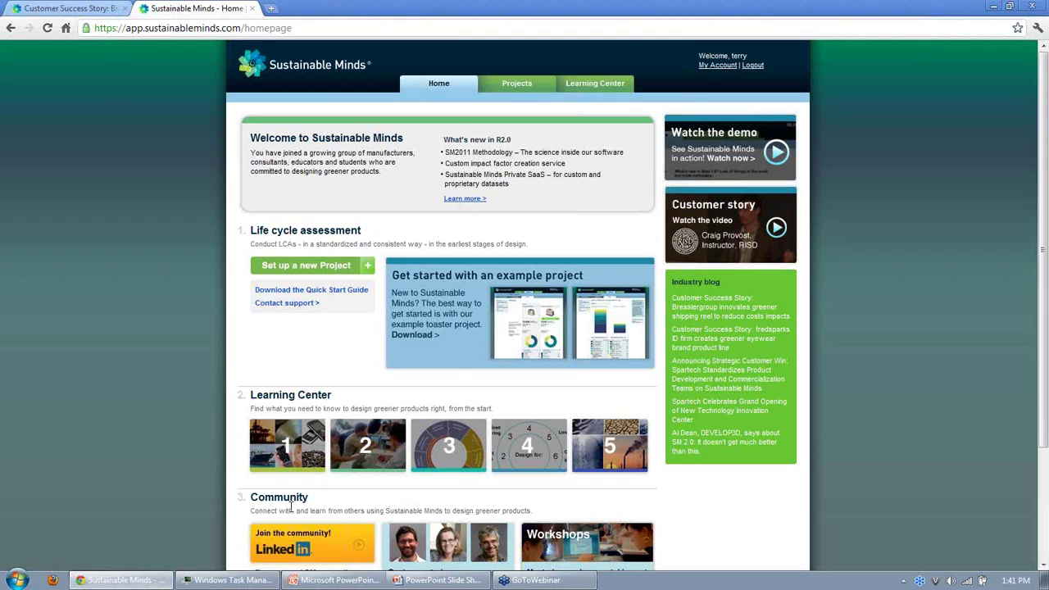
{"action": "left_click", "coordinate": [603, 85]}
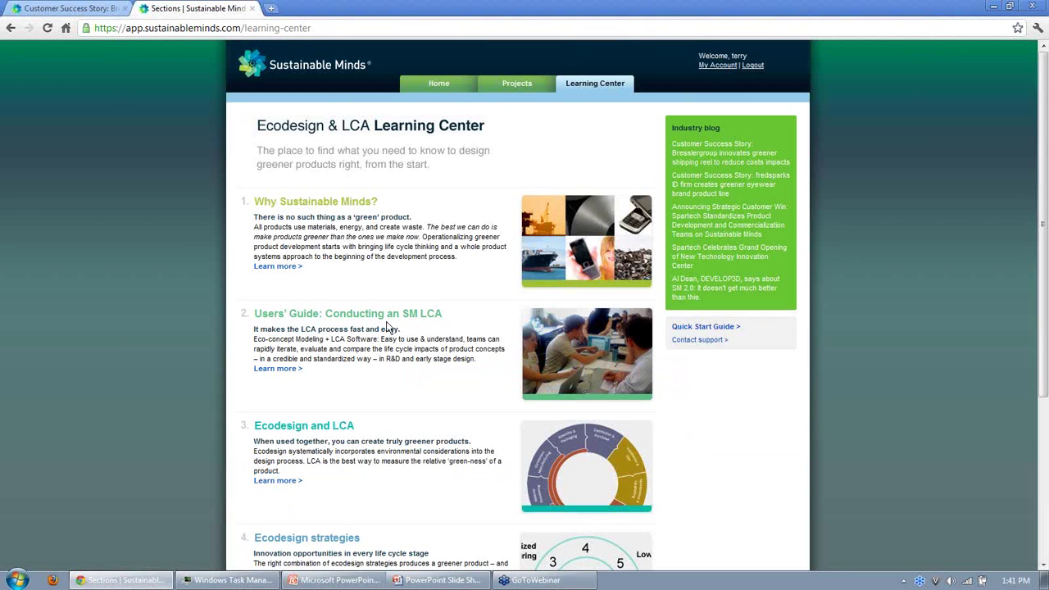
{"action": "left_click", "coordinate": [371, 320]}
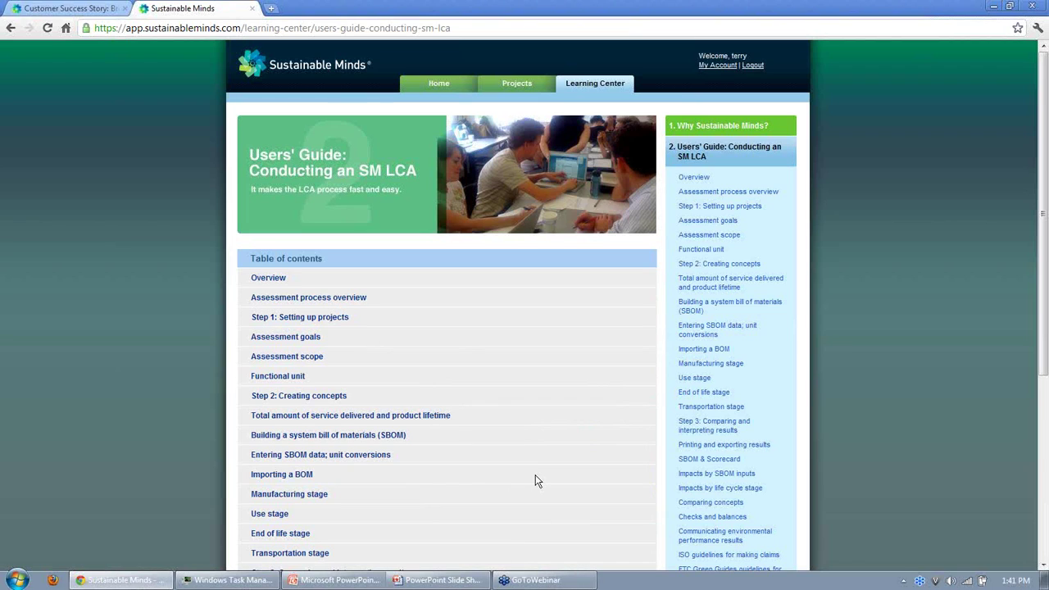
{"action": "left_click", "coordinate": [720, 531]}
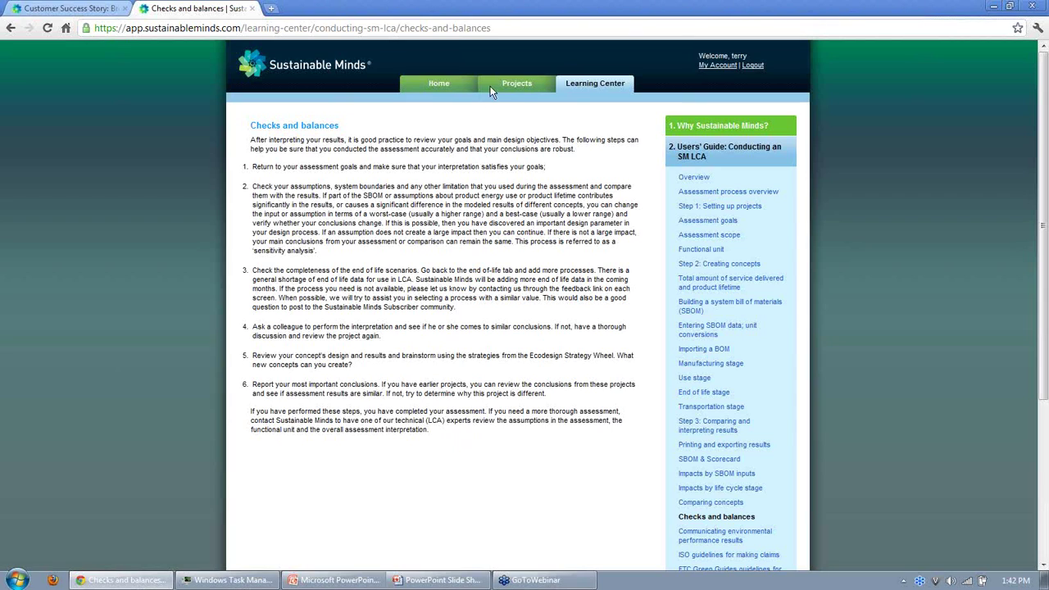
Set up a new project named "new" in the Air & Environment category, leaving its description blank, and continue to the assessment goals.
{"action": "left_click", "coordinate": [516, 85]}
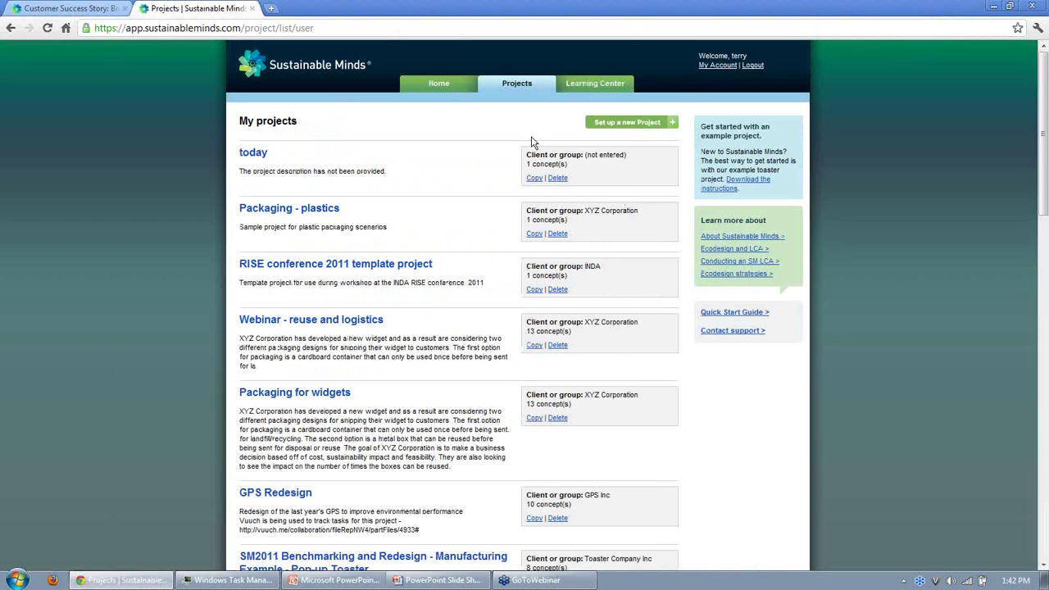
{"action": "left_click", "coordinate": [624, 123]}
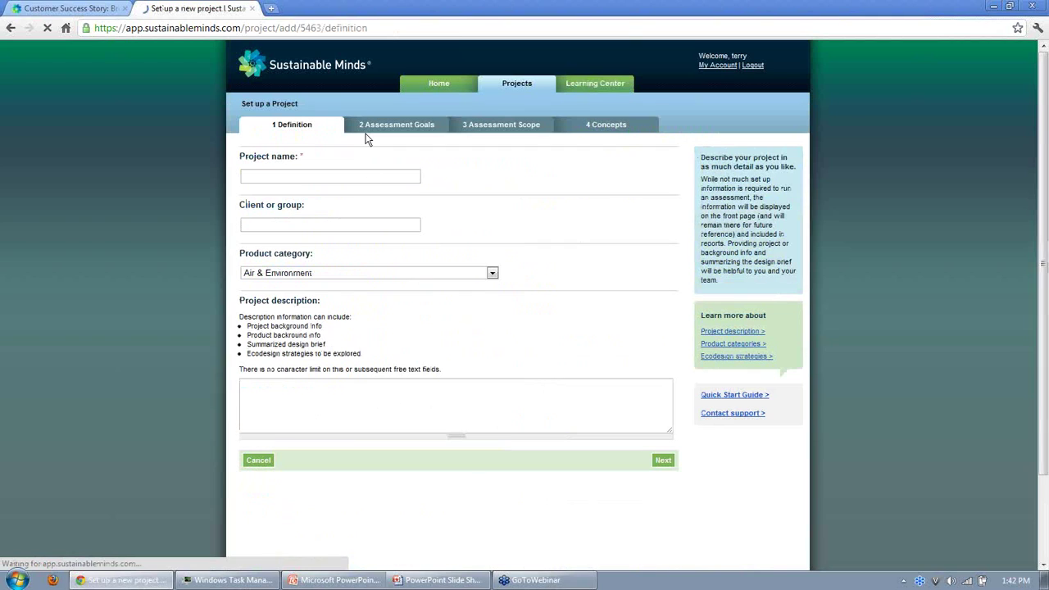
{"action": "left_click", "coordinate": [370, 173]}
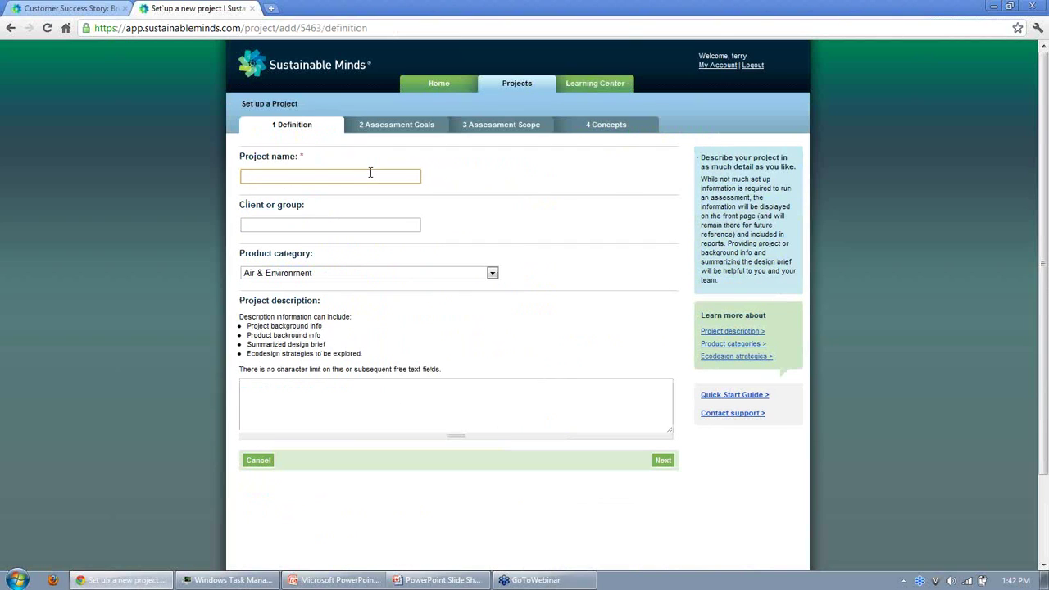
{"action": "type", "text": "new"}
{"action": "left_click", "coordinate": [483, 204]}
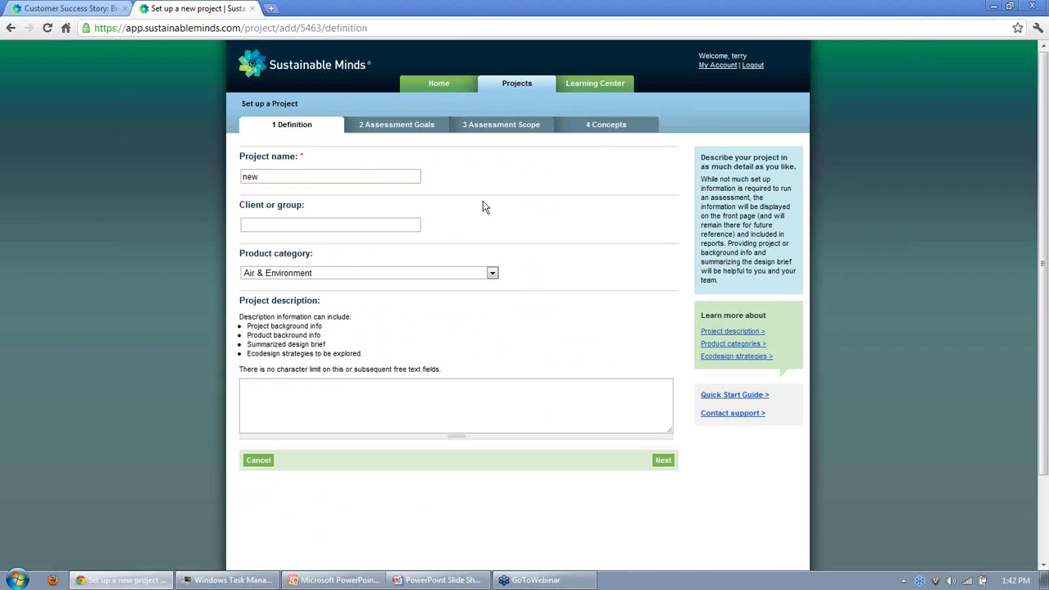
{"action": "left_click", "coordinate": [492, 274]}
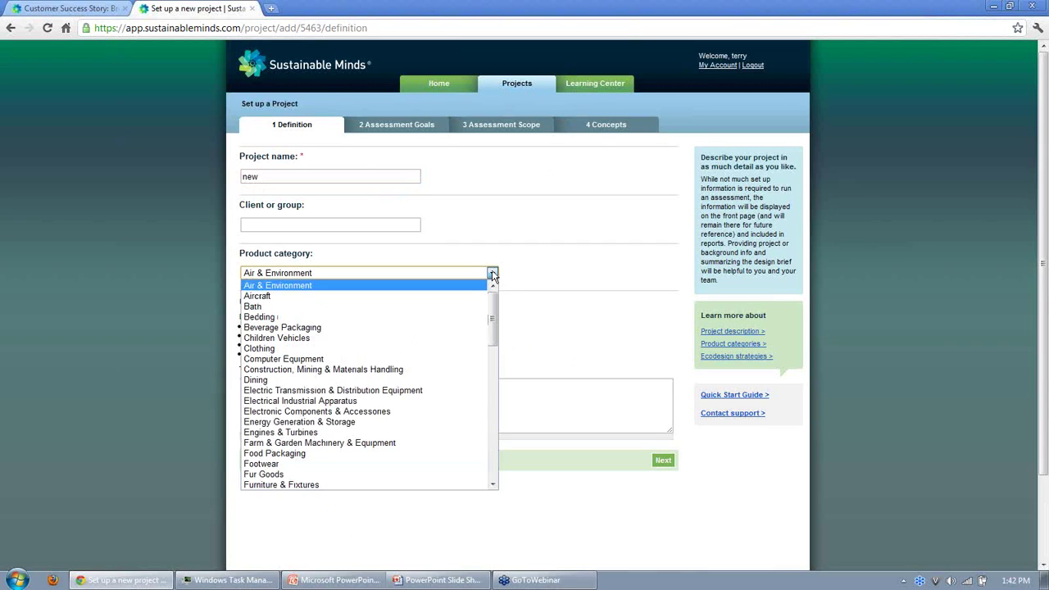
{"action": "left_click", "coordinate": [492, 283]}
{"action": "left_click", "coordinate": [457, 398]}
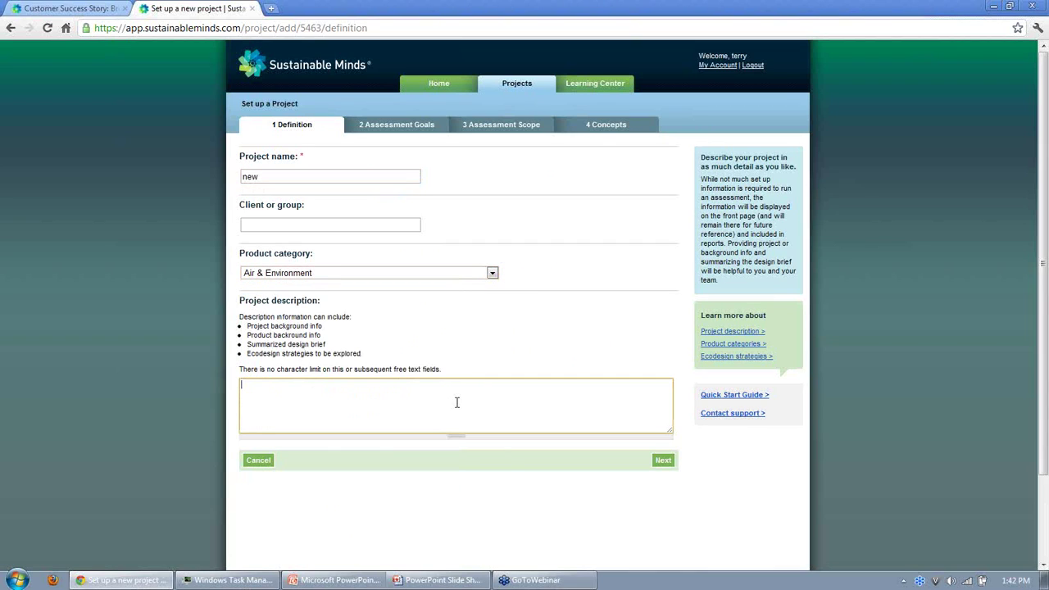
{"action": "left_click", "coordinate": [664, 463]}
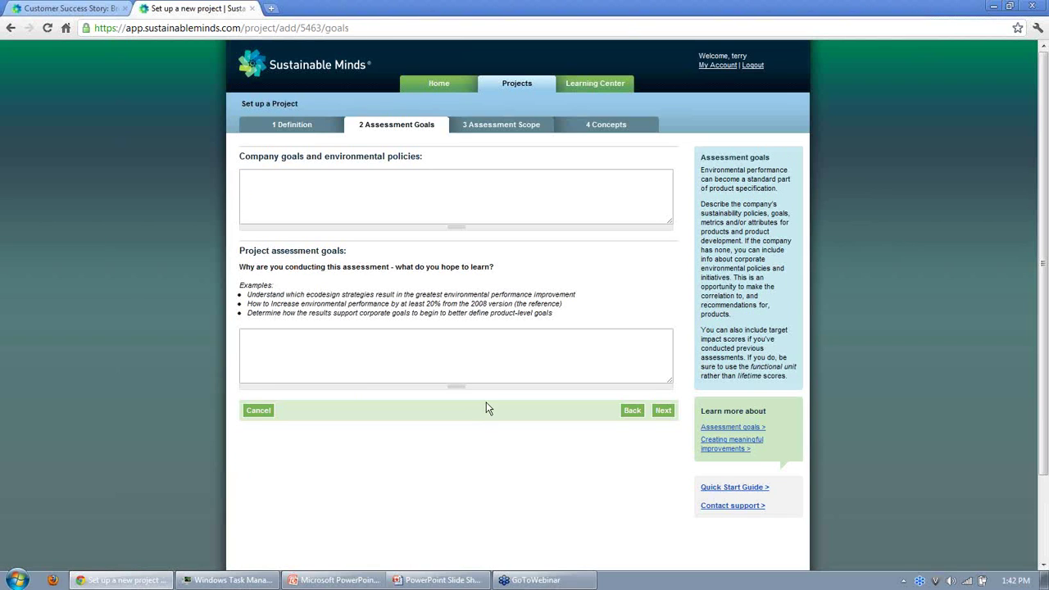
Leave the company and project assessment goals blank and continue to the assessment scope.
{"action": "left_click", "coordinate": [453, 206]}
{"action": "left_click", "coordinate": [421, 352]}
{"action": "left_click", "coordinate": [662, 414]}
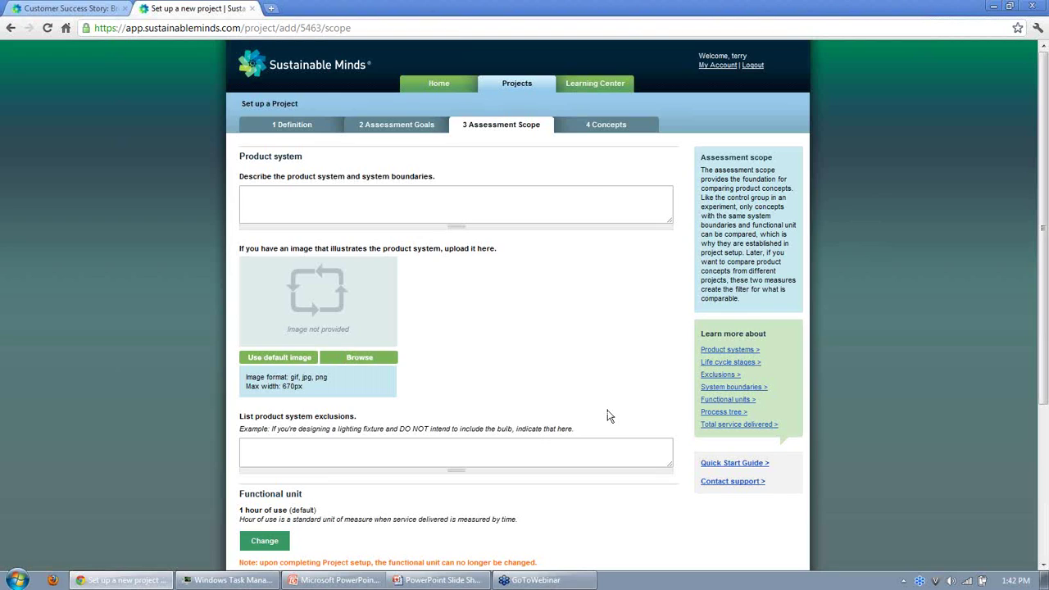
Open the functional unit definition for editing and examine the example functional units, including the disposable paper cup.
{"action": "left_click", "coordinate": [609, 449]}
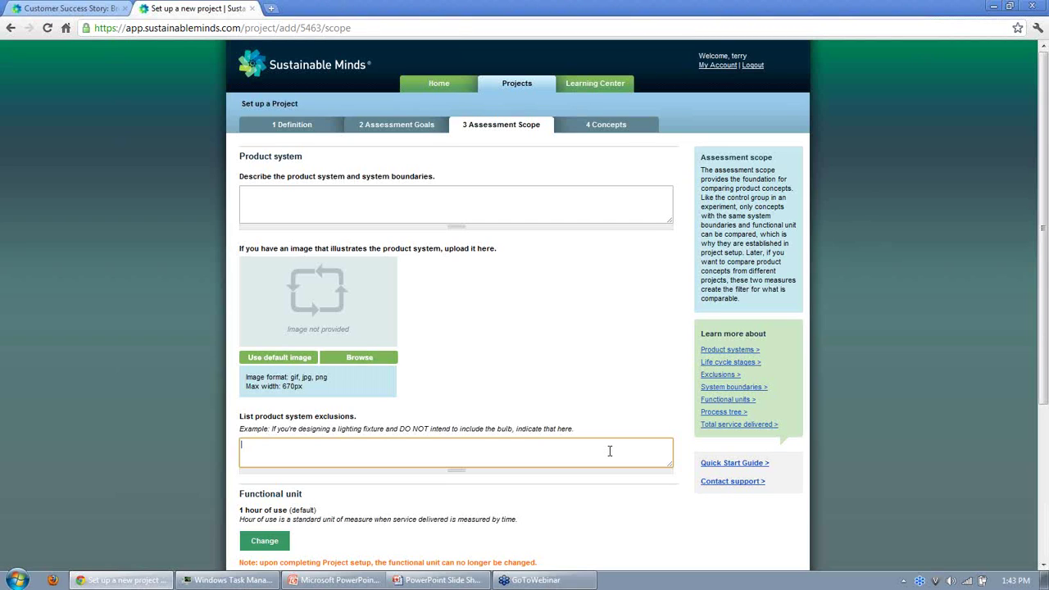
{"action": "scroll", "coordinate": [610, 451], "scroll_direction": "down", "scroll_amount": 3}
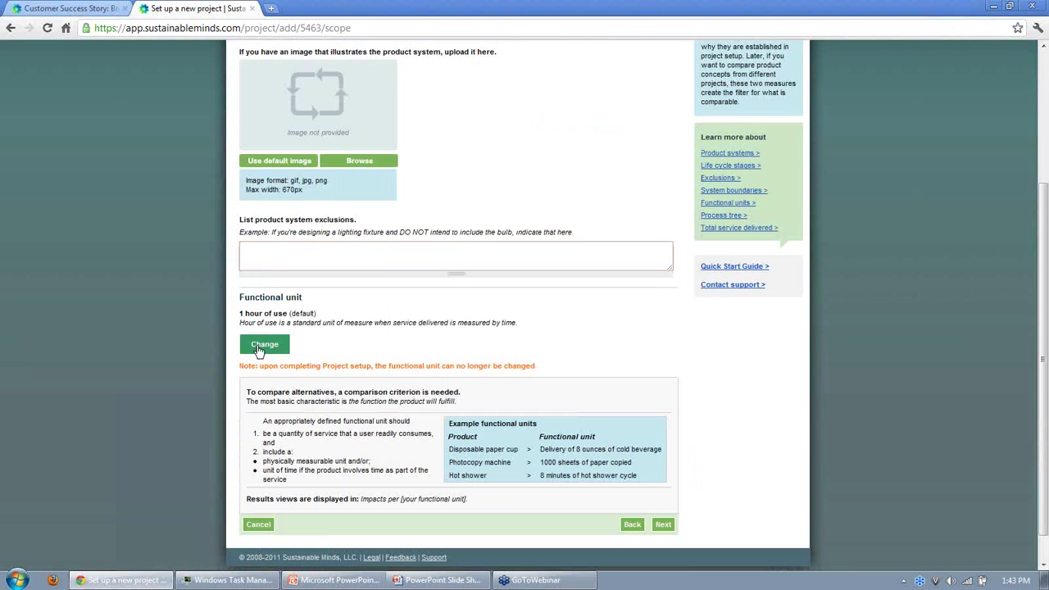
{"action": "left_click", "coordinate": [264, 345]}
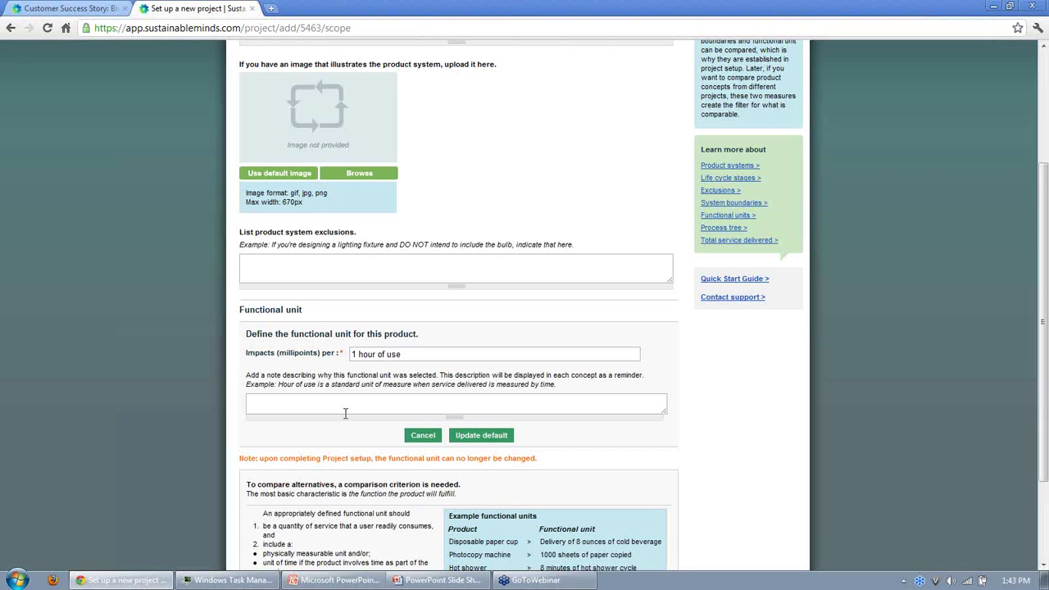
{"action": "triple_click", "coordinate": [421, 358]}
{"action": "left_click", "coordinate": [508, 378]}
{"action": "scroll", "coordinate": [508, 378], "scroll_direction": "down", "scroll_amount": 3}
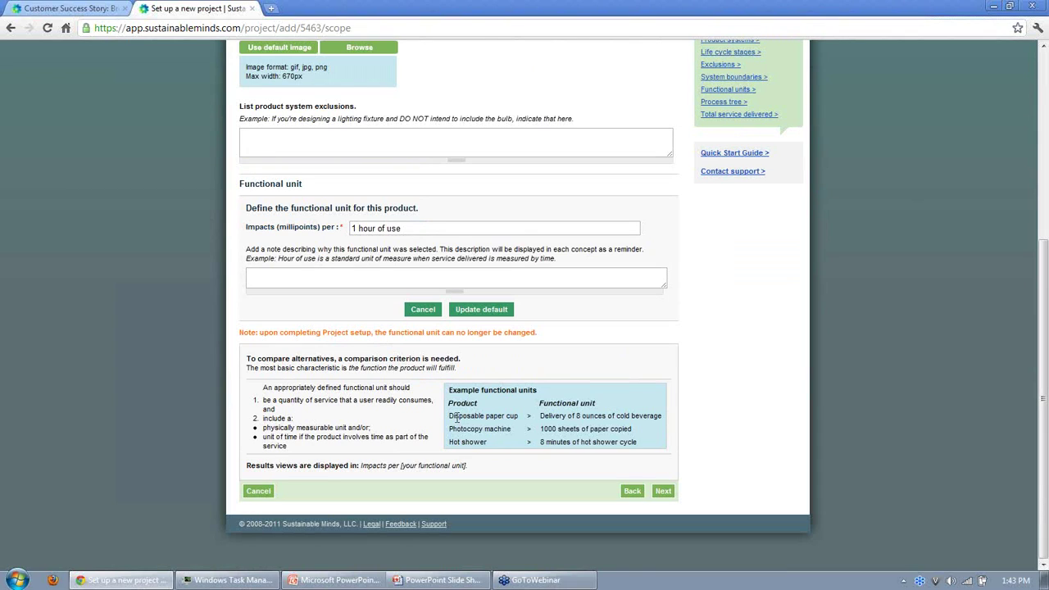
{"action": "left_click_drag", "start_coordinate": [455, 416], "coordinate": [662, 416]}
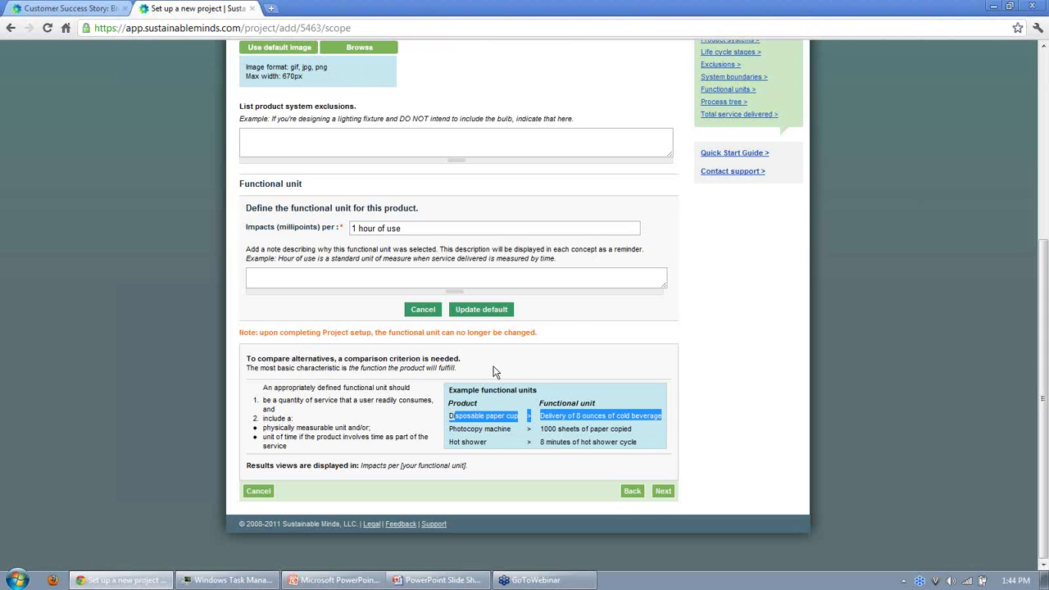
{"action": "left_click", "coordinate": [565, 277]}
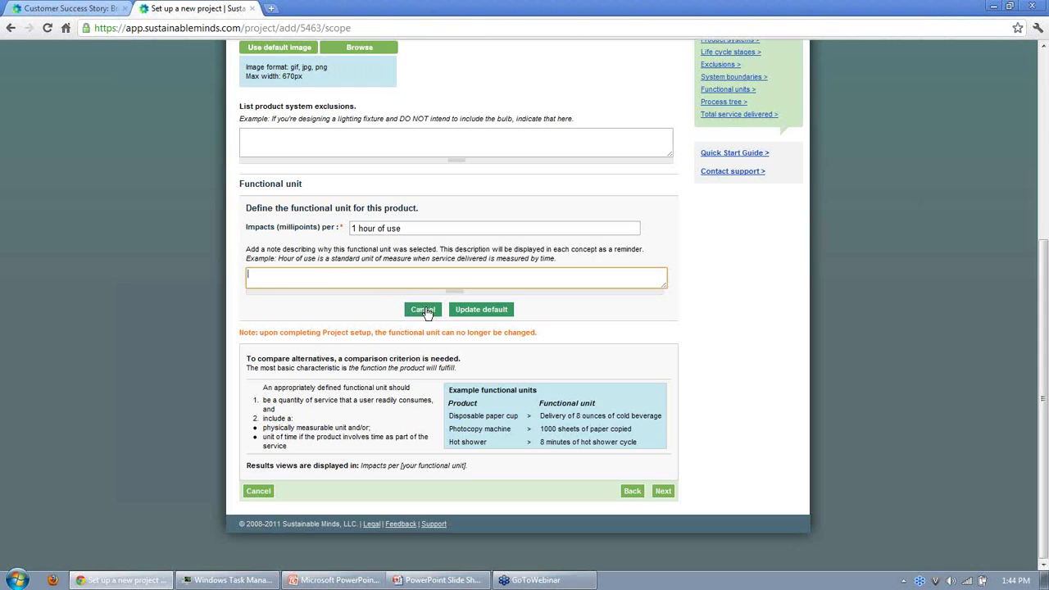
Enter "1 year of use" as the functional unit and proceed to the project's concepts stage.
{"action": "left_click_drag", "start_coordinate": [357, 229], "coordinate": [551, 250]}
{"action": "key", "text": "BackSpace"}
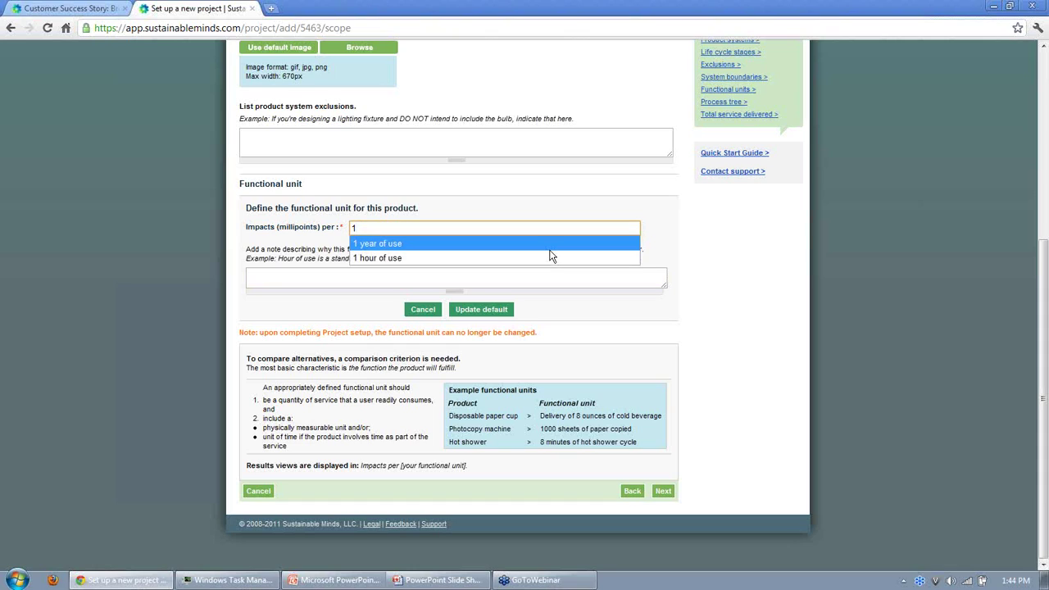
{"action": "type", "text": "yea"}
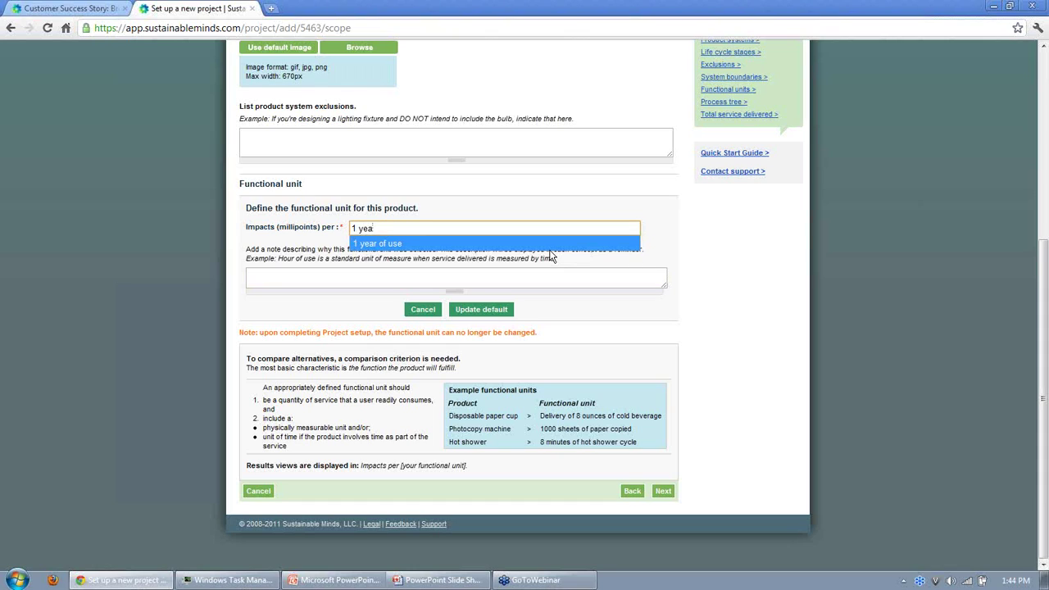
{"action": "left_click", "coordinate": [581, 243]}
{"action": "left_click", "coordinate": [665, 237]}
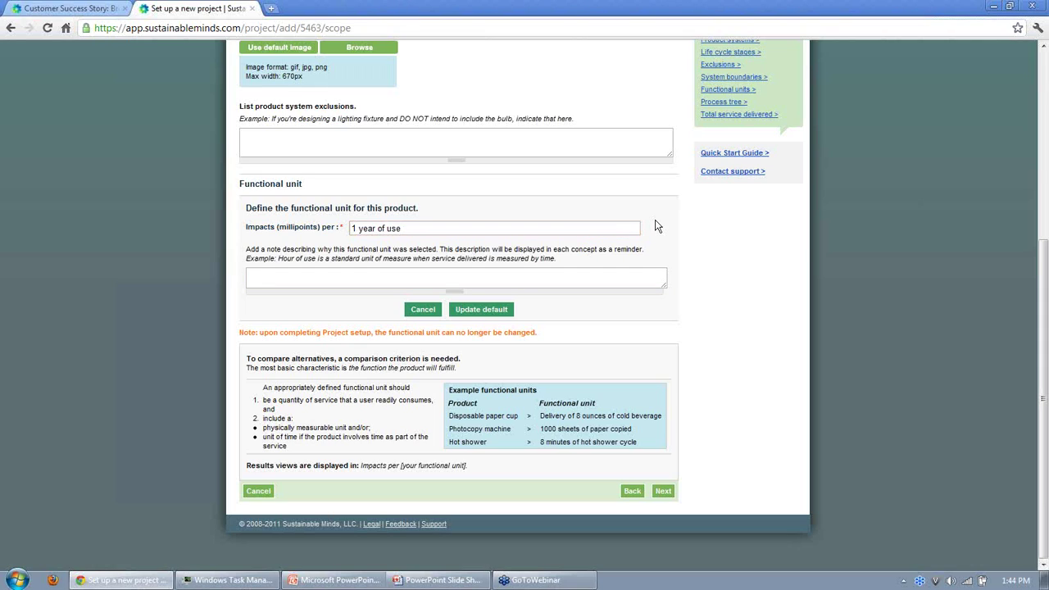
{"action": "left_click", "coordinate": [663, 492]}
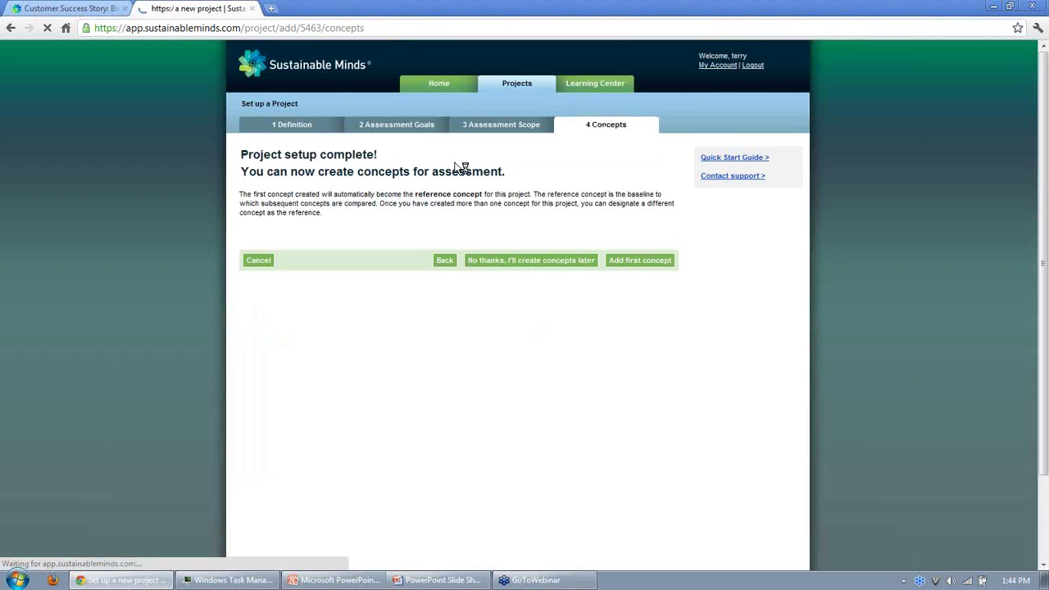
Create the first concept named "new" with a total amount of service delivered of 10, and continue to its system BOM.
{"action": "left_click", "coordinate": [459, 159]}
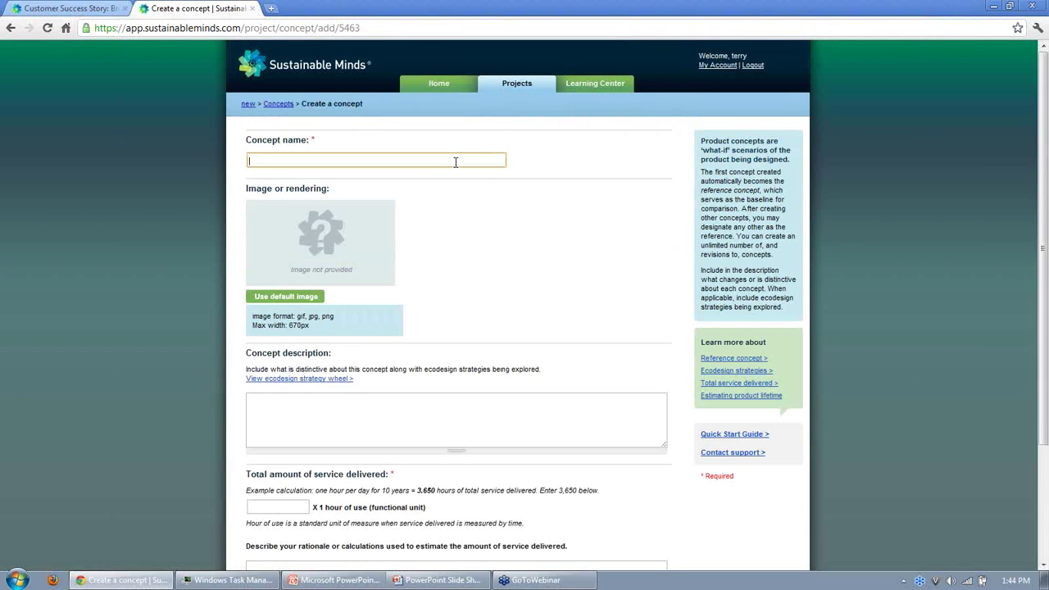
{"action": "type", "text": "new"}
{"action": "left_click", "coordinate": [638, 172]}
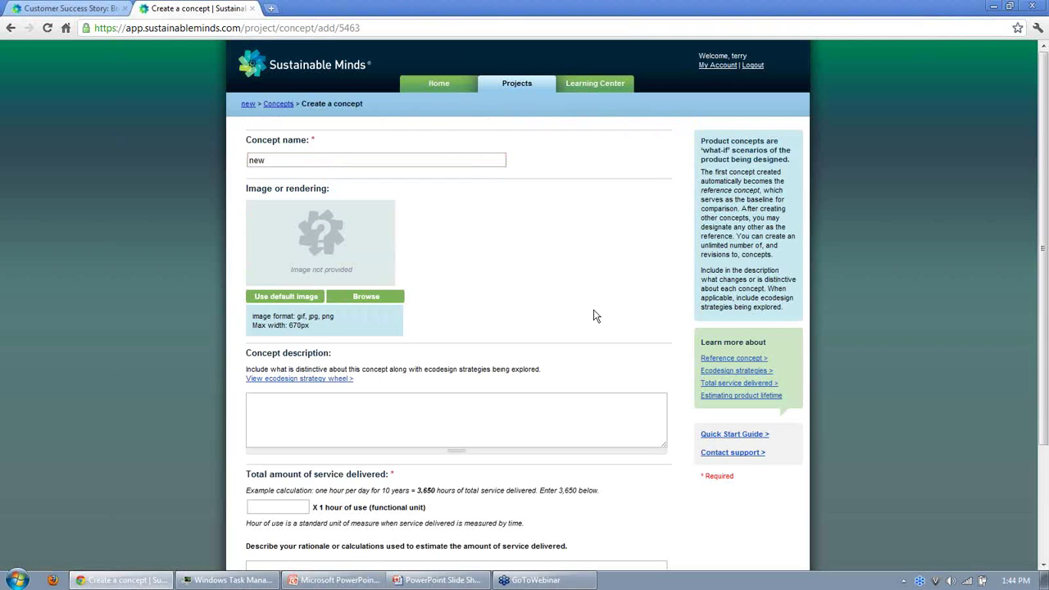
{"action": "left_click", "coordinate": [283, 508]}
{"action": "type", "text": "10"}
{"action": "scroll", "coordinate": [379, 496], "scroll_direction": "down", "scroll_amount": 2}
{"action": "left_click", "coordinate": [656, 490]}
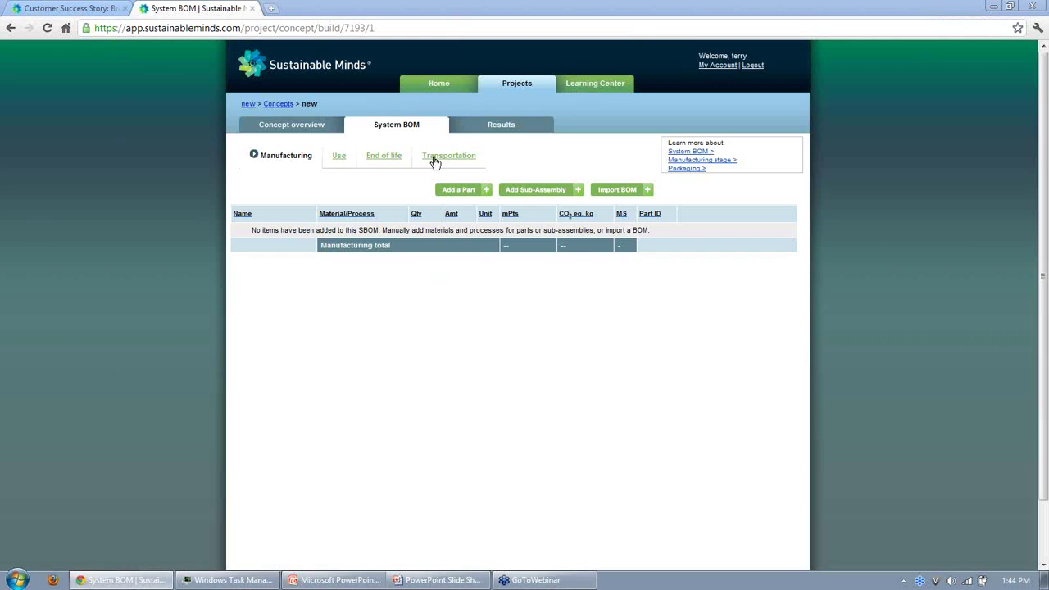
Start a new manufacturing part made of the thermoplastic polymer Polyethylene terephthalate (PET) with an amount of 1 lb.
{"action": "left_click", "coordinate": [454, 194]}
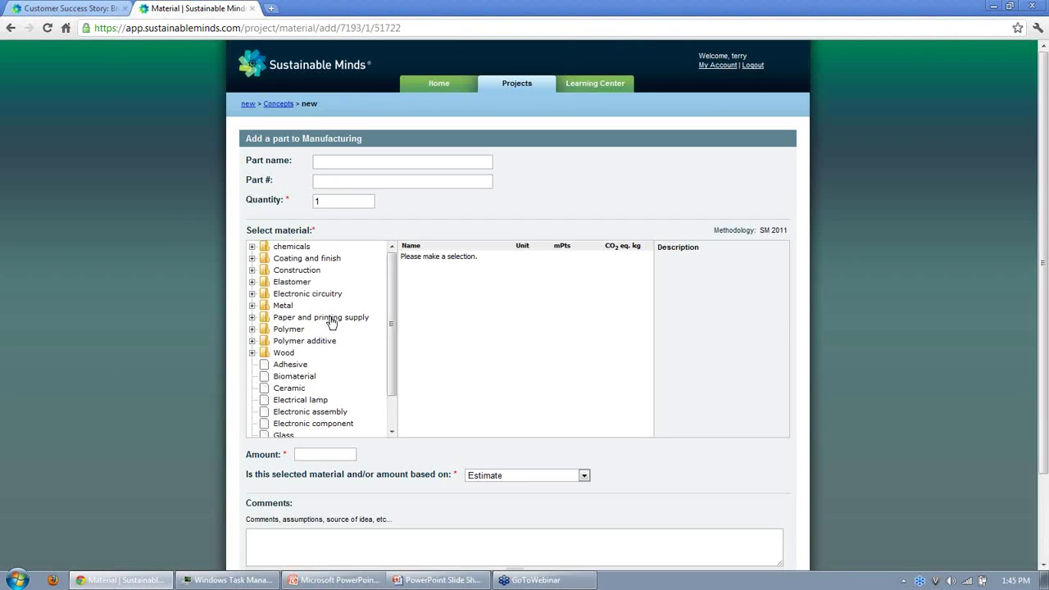
{"action": "left_click", "coordinate": [253, 330]}
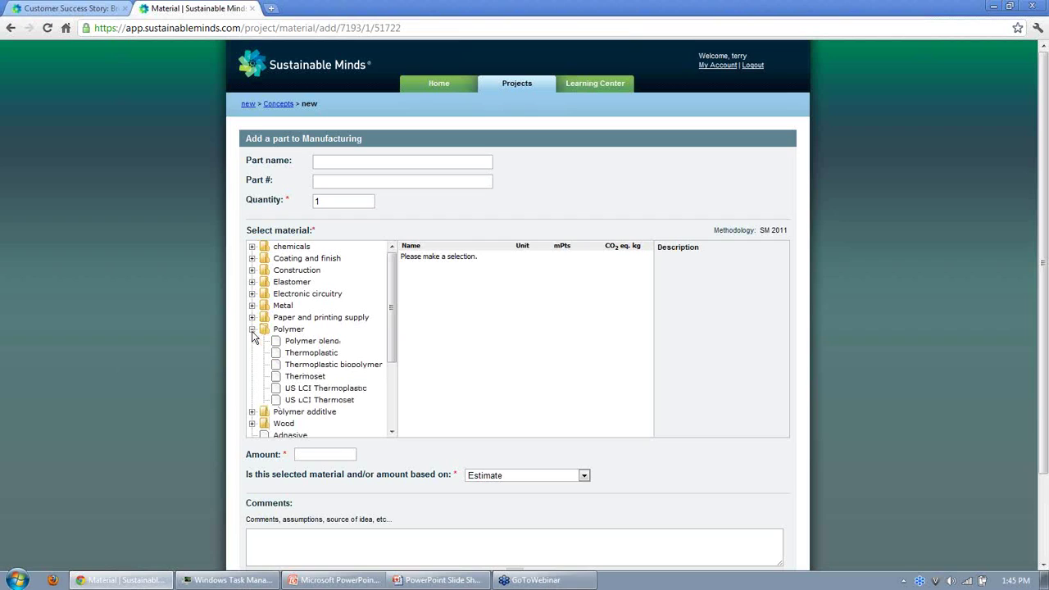
{"action": "left_click", "coordinate": [319, 355]}
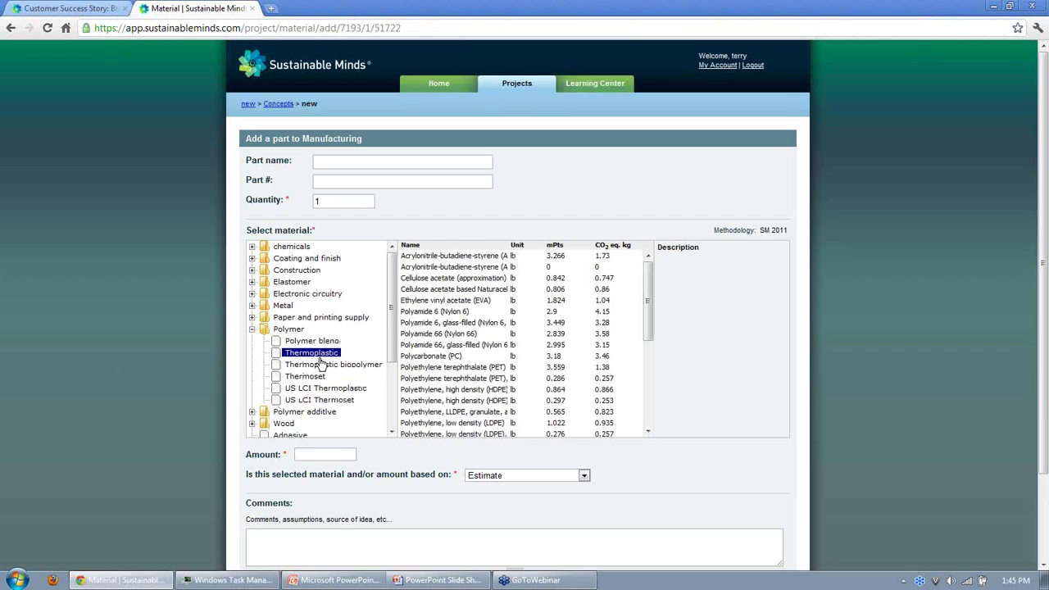
{"action": "left_click", "coordinate": [493, 368]}
{"action": "left_click", "coordinate": [332, 454]}
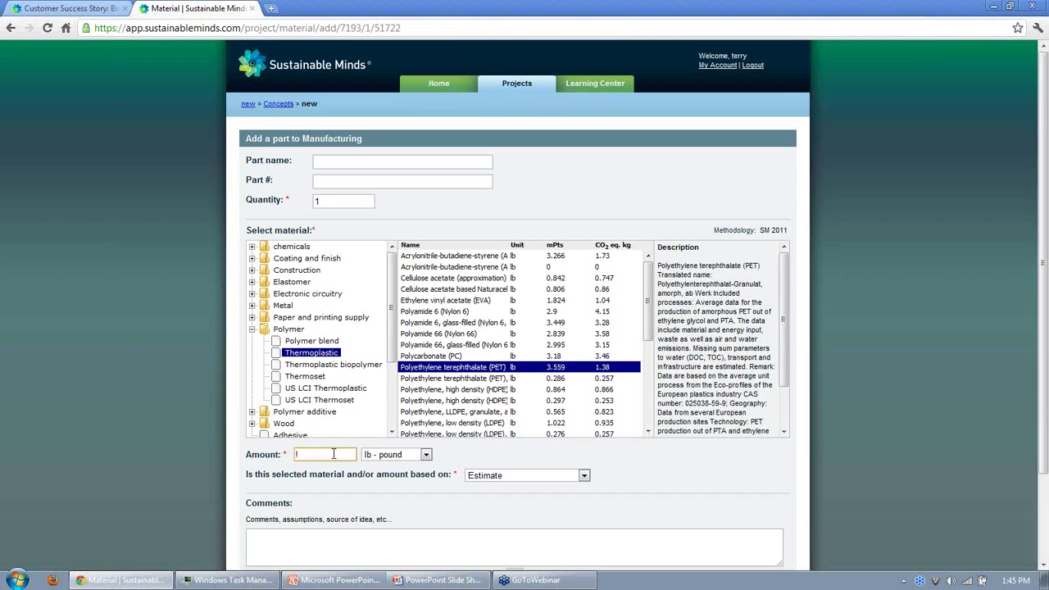
{"action": "type", "text": "1"}
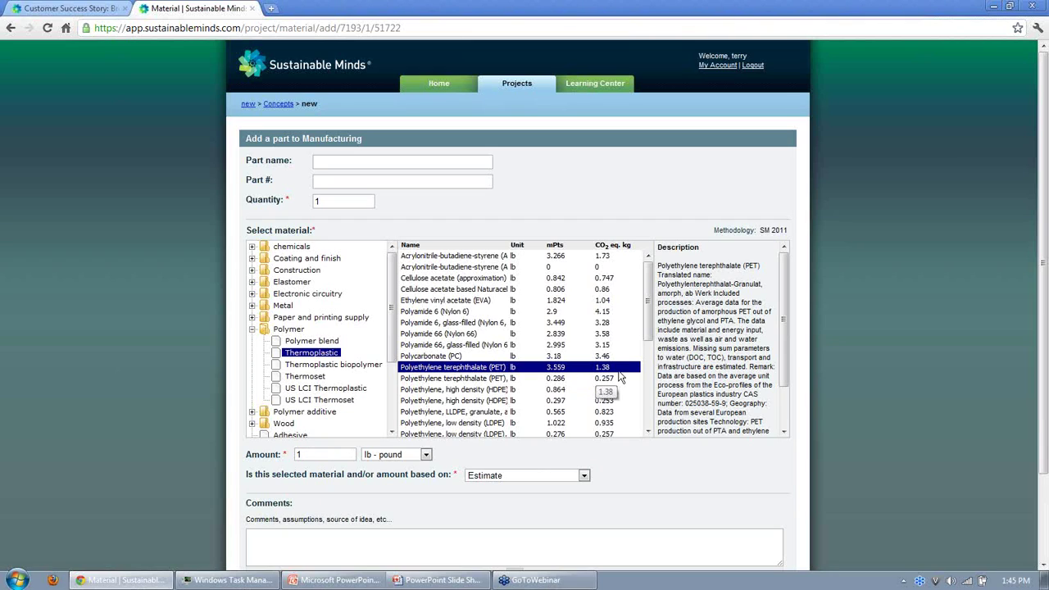
Review the PET material's description, keep its basis as Estimate, and add the part to the SBOM, continuing to its process.
{"action": "left_click_drag", "start_coordinate": [658, 243], "coordinate": [768, 432]}
{"action": "left_click", "coordinate": [679, 425]}
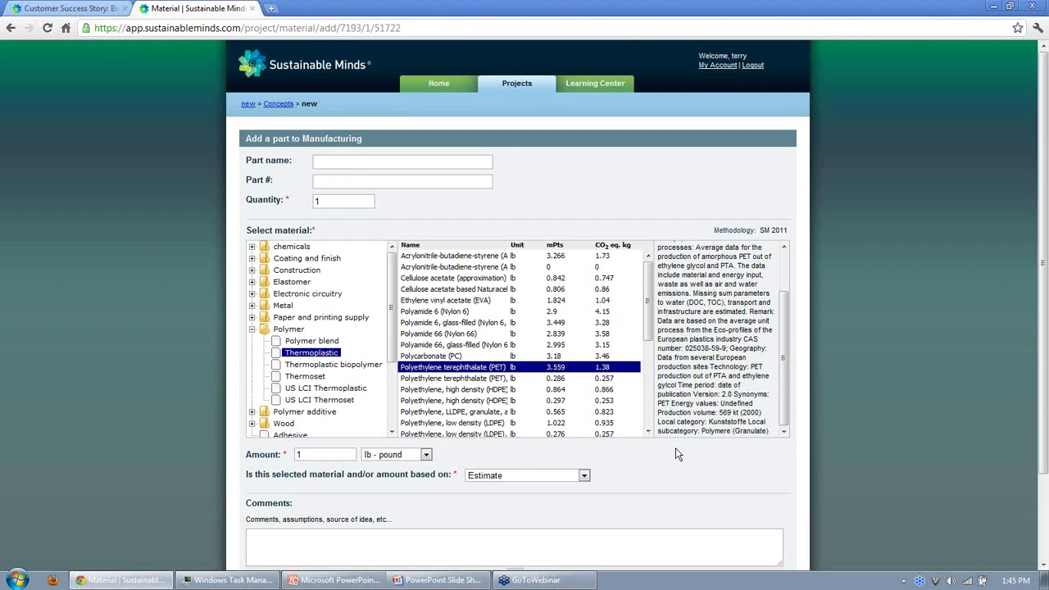
{"action": "scroll", "coordinate": [676, 448], "scroll_direction": "down", "scroll_amount": 3}
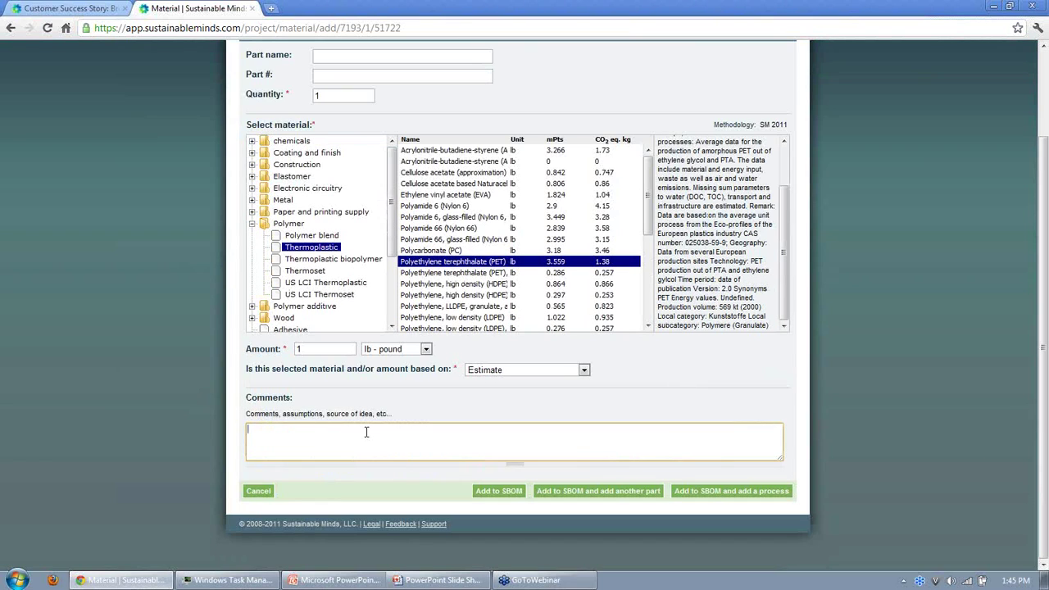
{"action": "left_click", "coordinate": [582, 371]}
{"action": "left_click", "coordinate": [581, 371]}
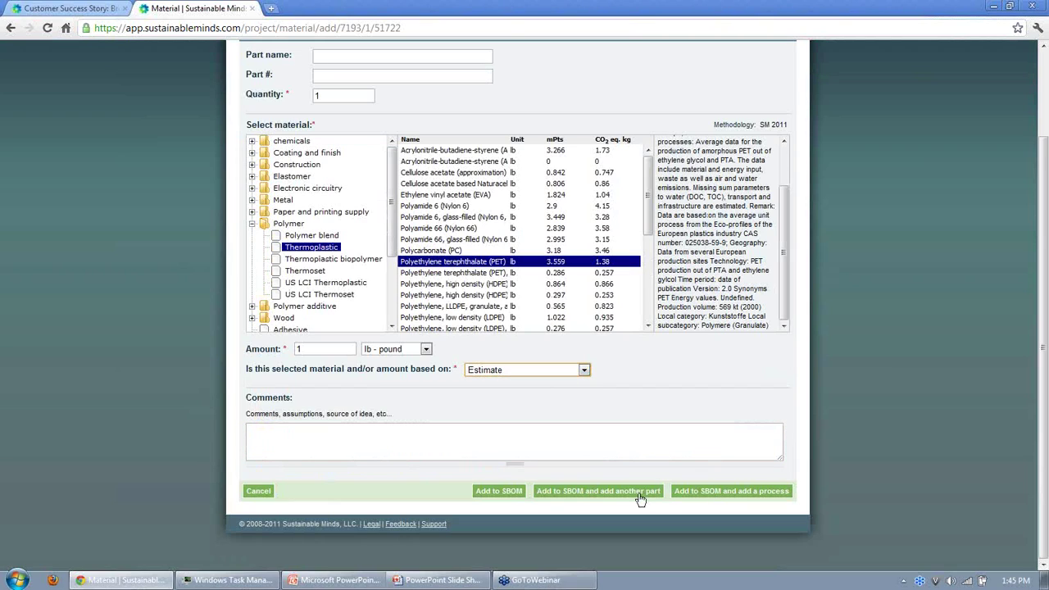
{"action": "left_click", "coordinate": [725, 495]}
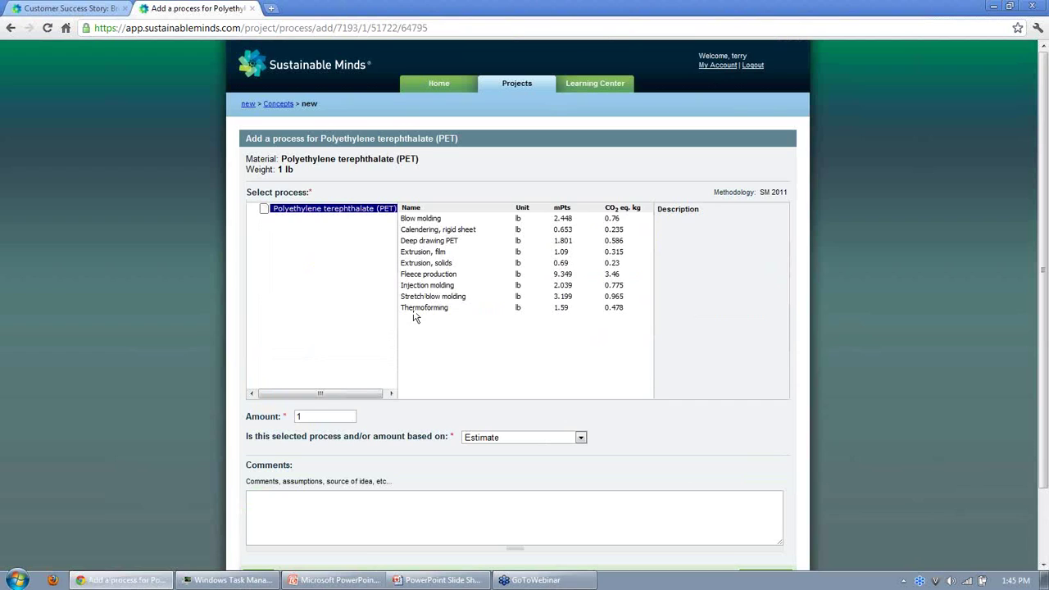
Add injection molding as the PET part's process, with an amount of 1 lb, to the SBOM.
{"action": "left_click", "coordinate": [419, 286]}
{"action": "left_click", "coordinate": [397, 417]}
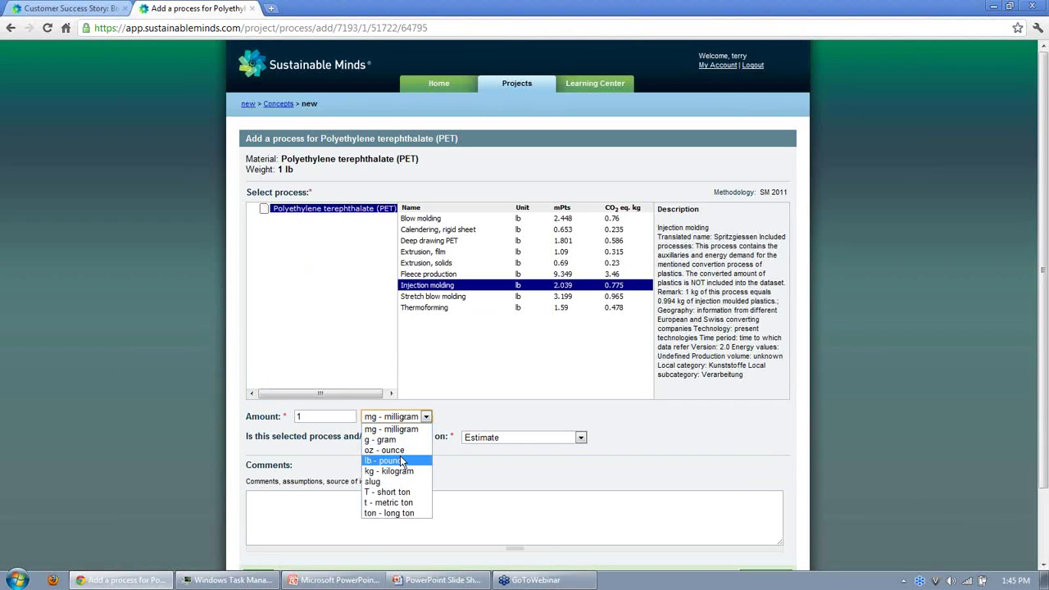
{"action": "left_click", "coordinate": [400, 459]}
{"action": "left_click", "coordinate": [631, 419]}
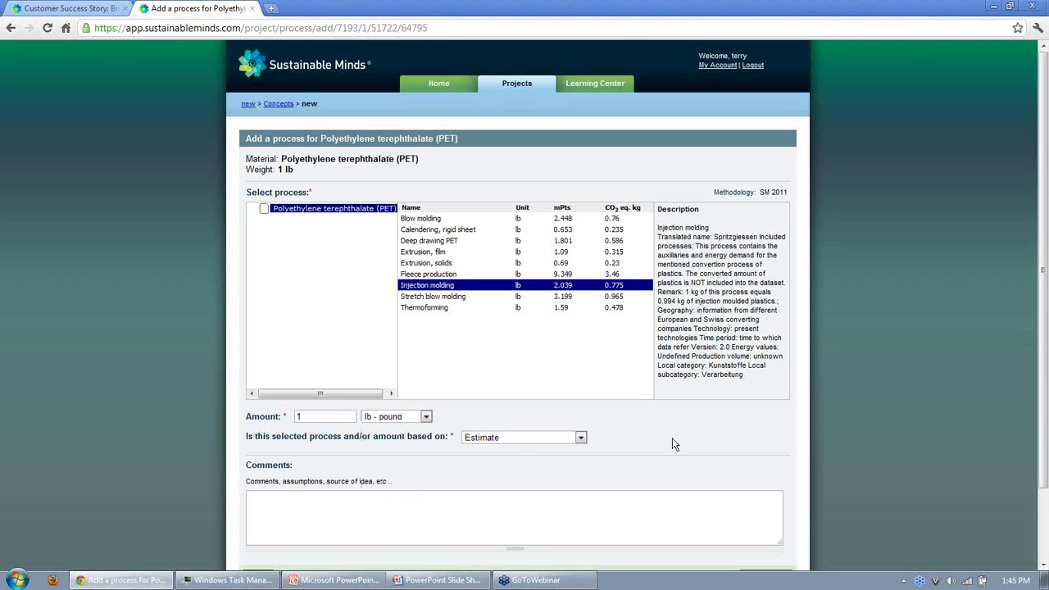
{"action": "scroll", "coordinate": [672, 438], "scroll_direction": "down", "scroll_amount": 2}
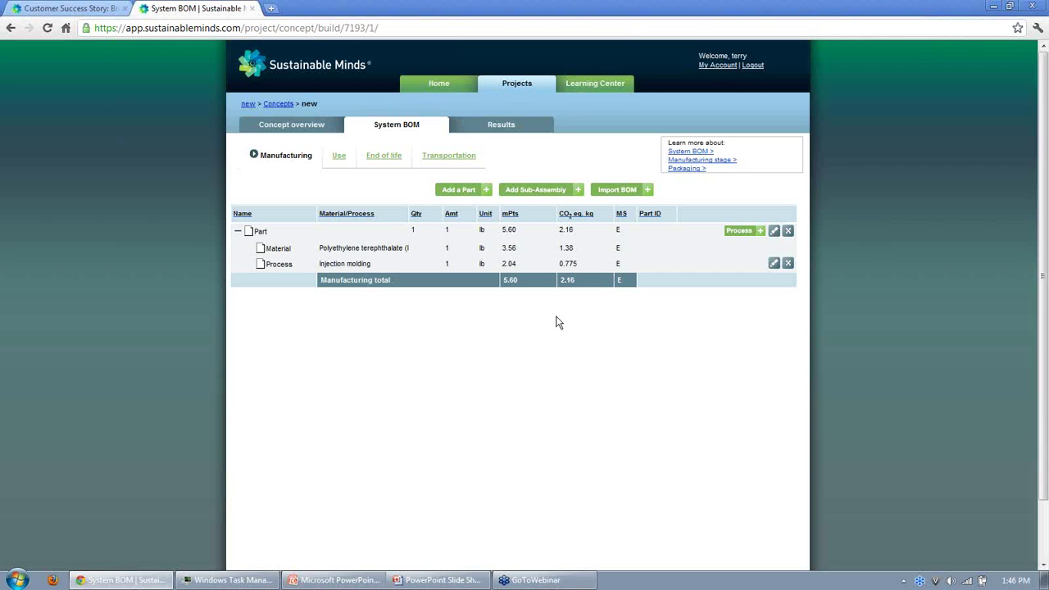
Look at the transportation stage, and add 10 kWh of "Electricity, at wind power plant/RER" as power use in the use stage.
{"action": "left_click", "coordinate": [451, 157]}
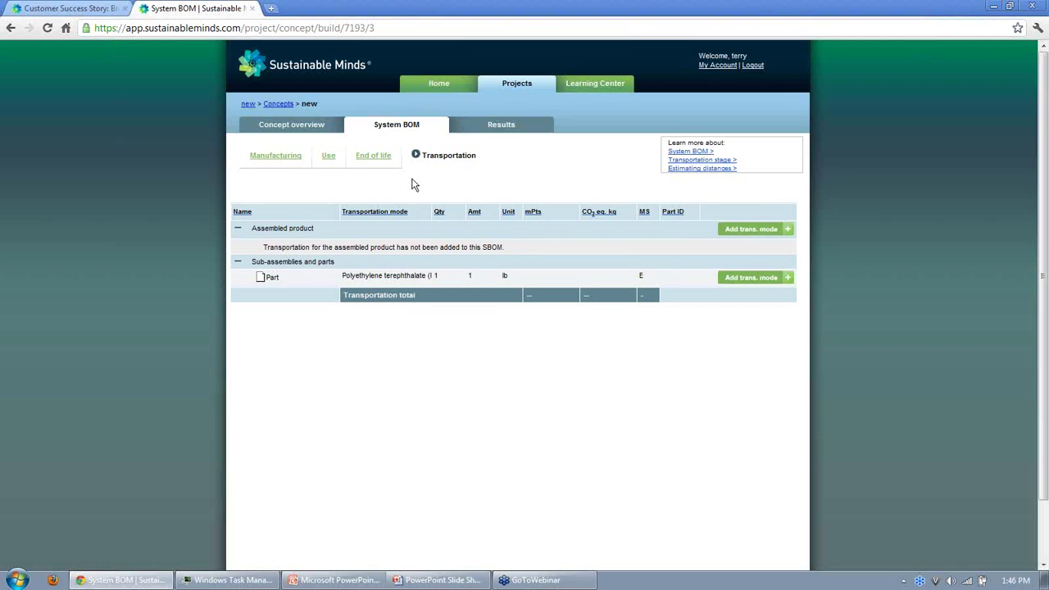
{"action": "left_click", "coordinate": [327, 157]}
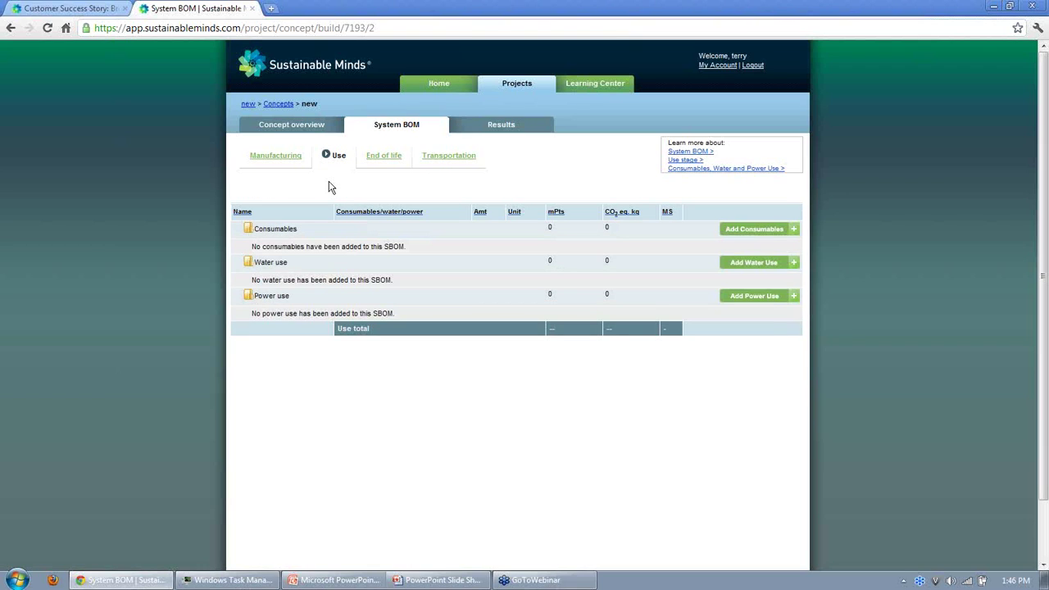
{"action": "left_click", "coordinate": [770, 302]}
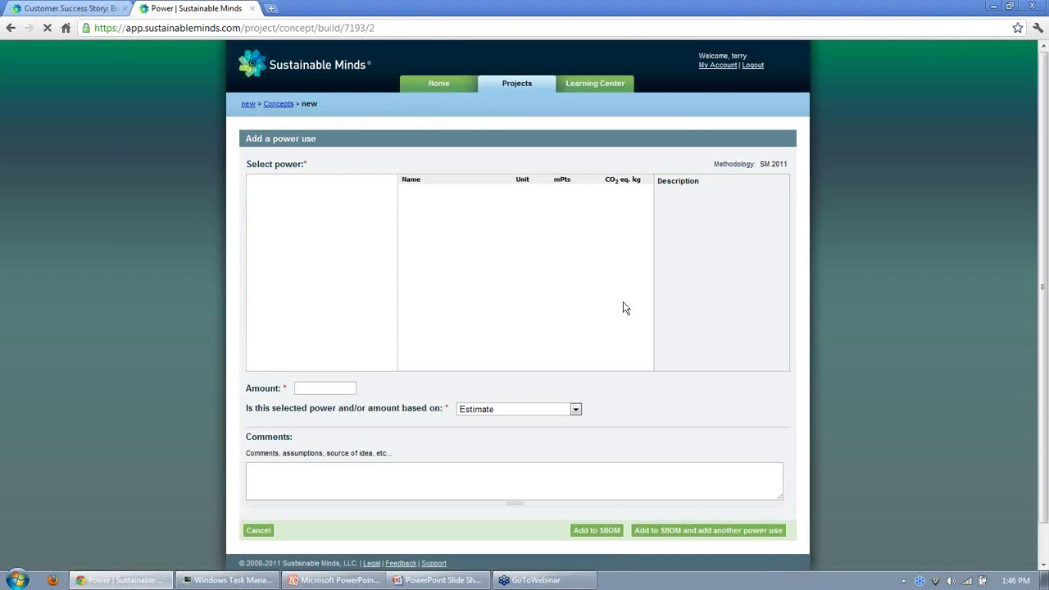
{"action": "left_click", "coordinate": [301, 240]}
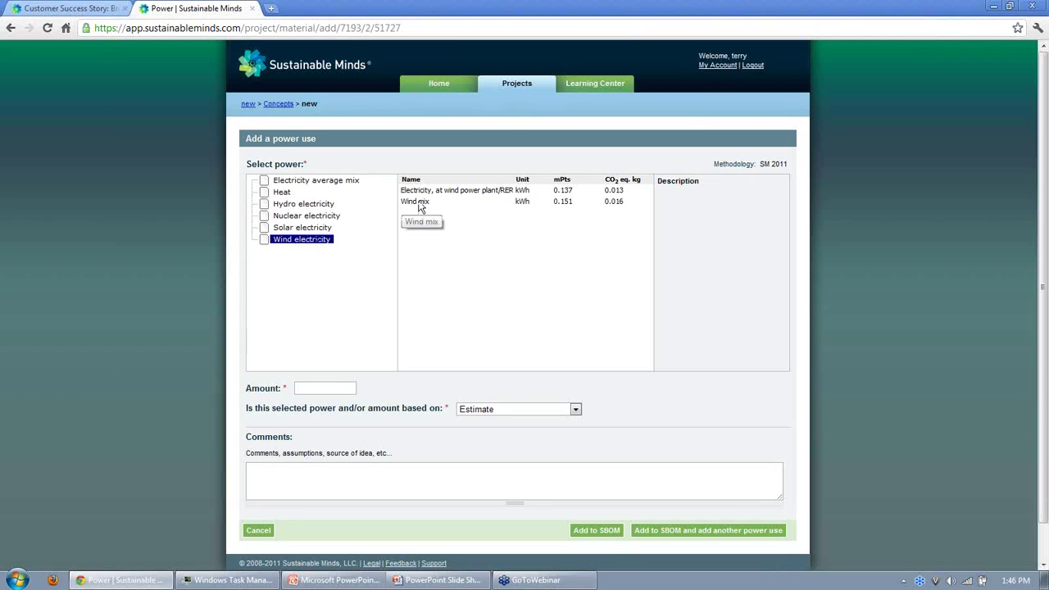
{"action": "left_click", "coordinate": [424, 195]}
{"action": "left_click", "coordinate": [345, 390]}
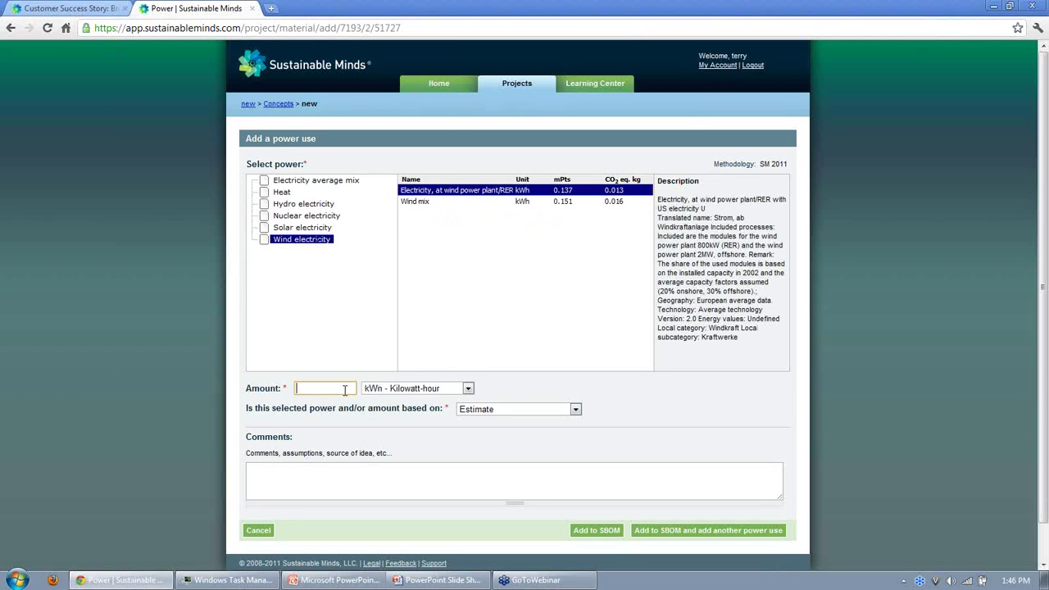
{"action": "type", "text": "10"}
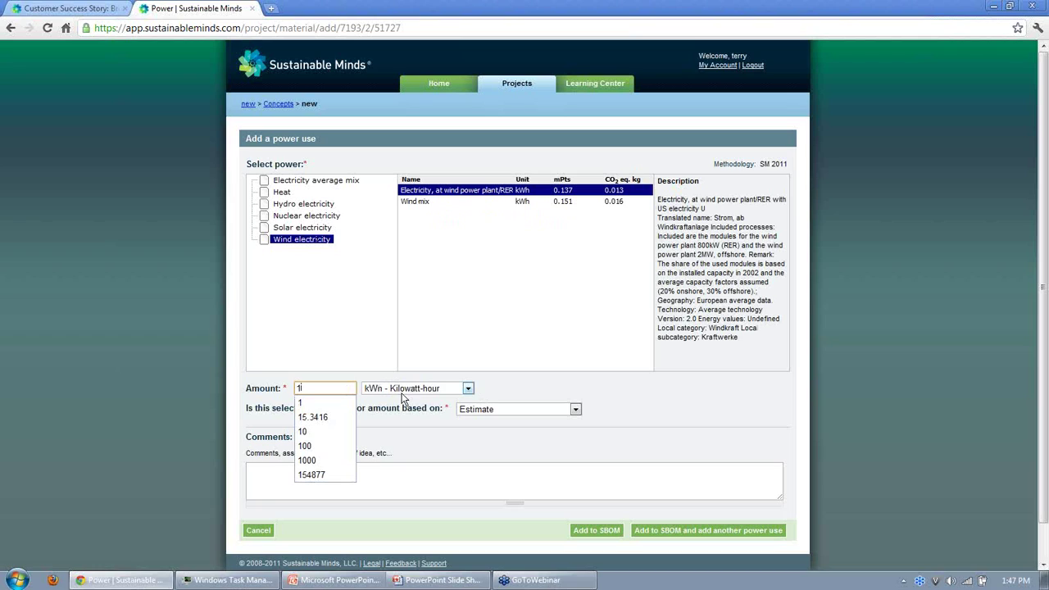
{"action": "left_click", "coordinate": [473, 400]}
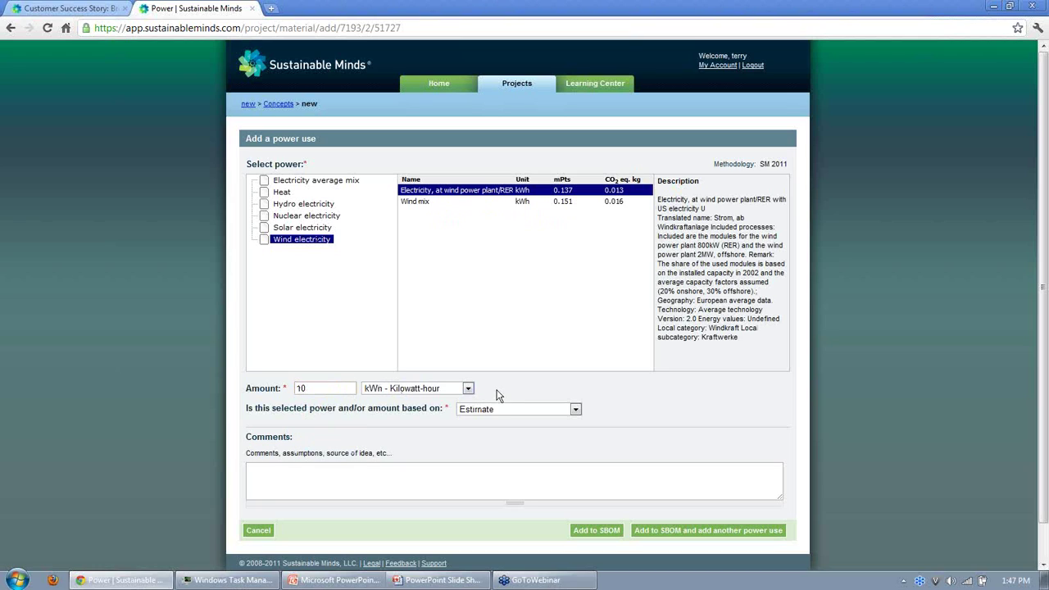
{"action": "left_click", "coordinate": [597, 534]}
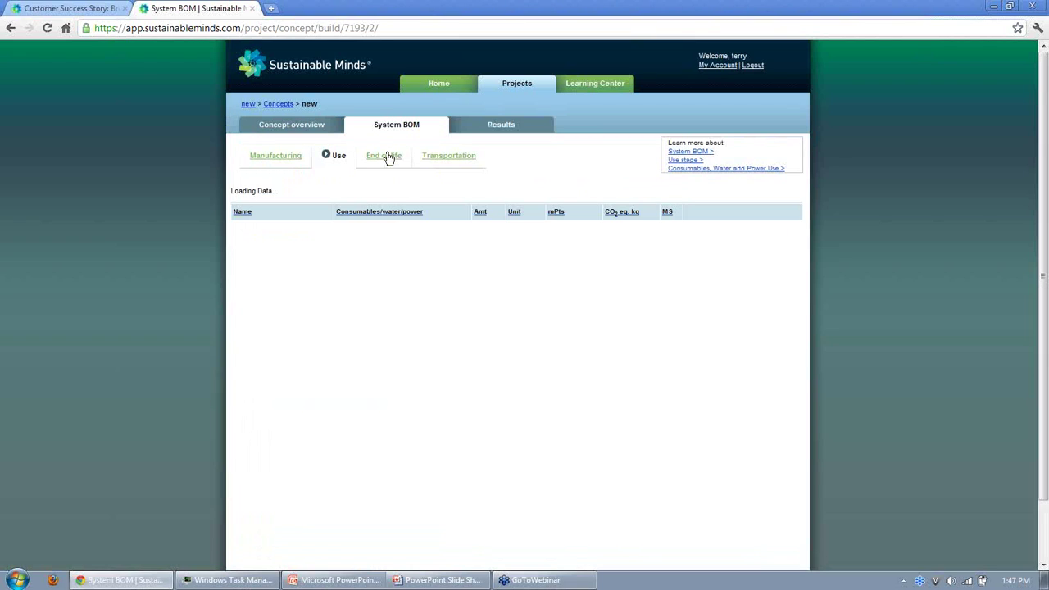
Assign the municipal incineration method for polyethylene terephthalate to the PET part in the end of life stage.
{"action": "left_click", "coordinate": [389, 159]}
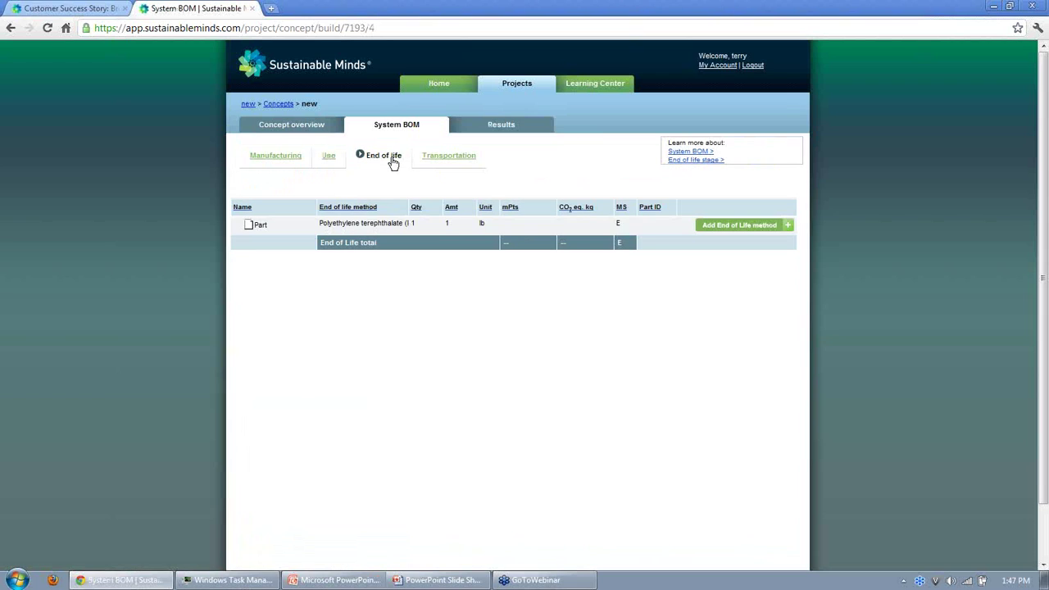
{"action": "left_click", "coordinate": [765, 228]}
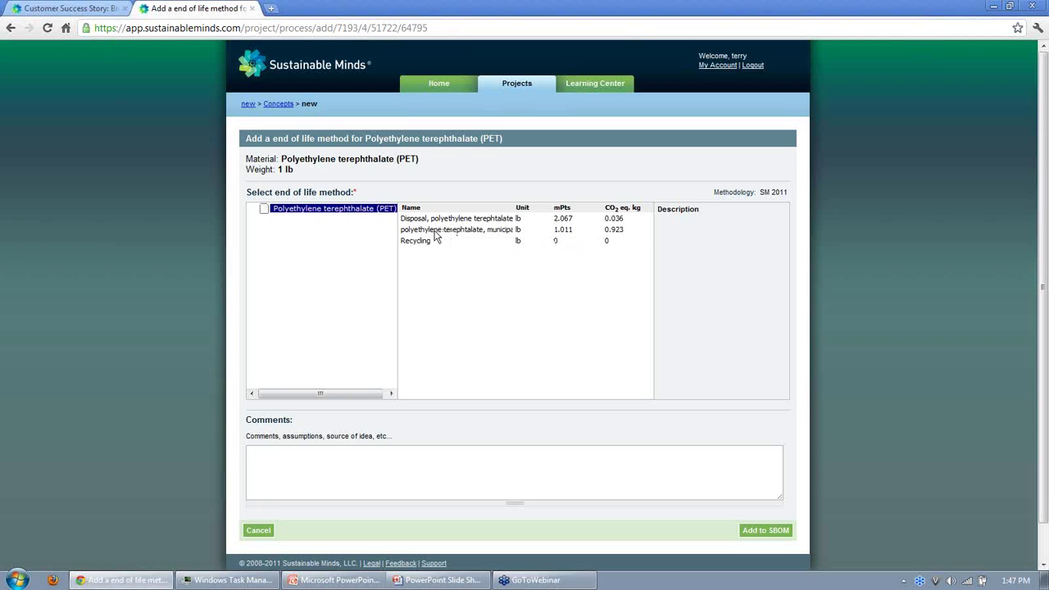
{"action": "left_click", "coordinate": [436, 232]}
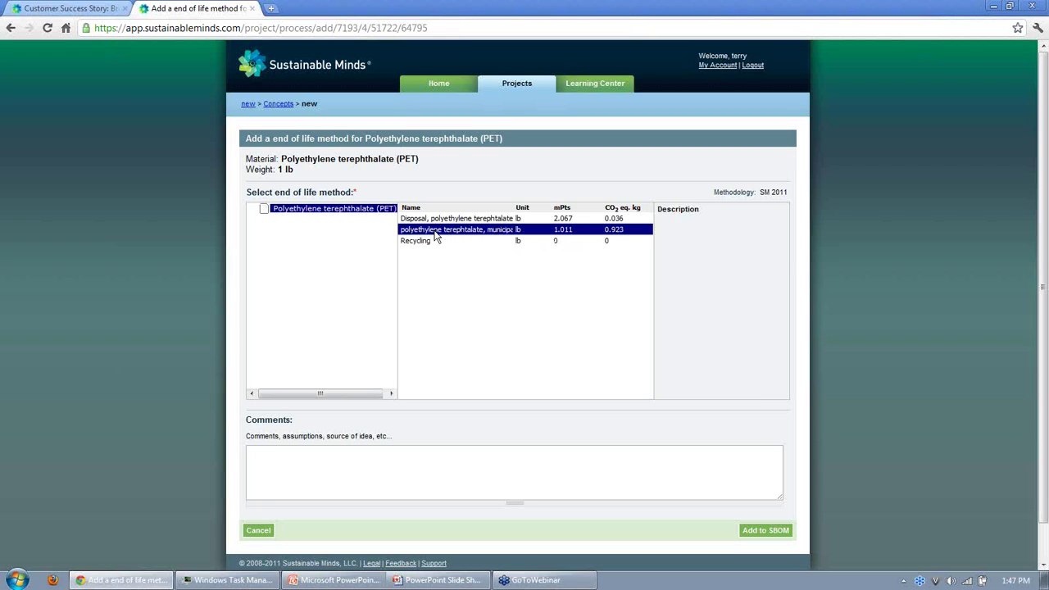
{"action": "left_click", "coordinate": [771, 532]}
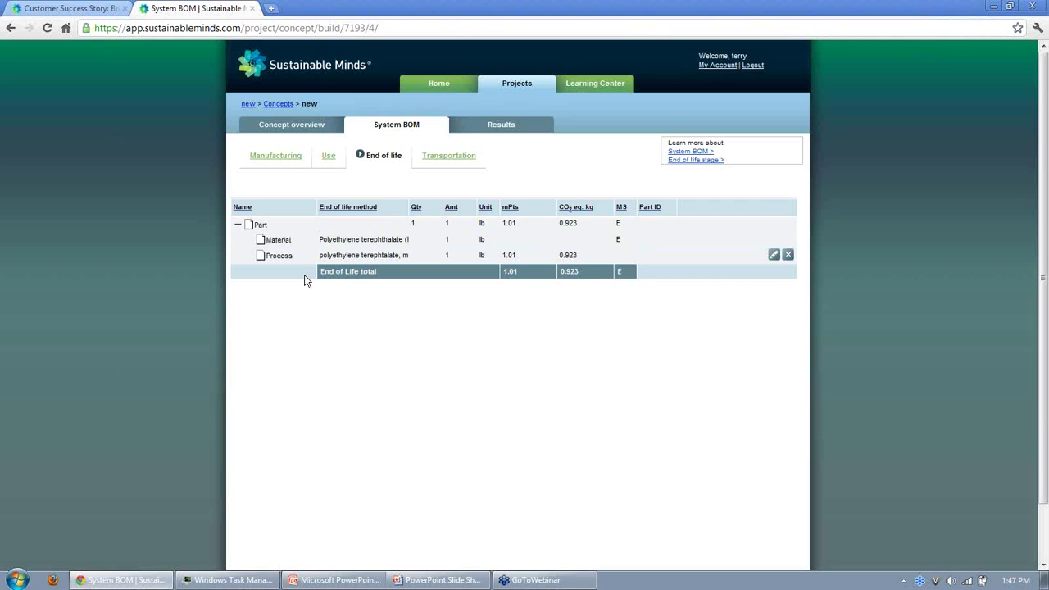
Open the concept's results and examine the scorecard's greatest impacts and each segment of the total impacts by SBOM inputs.
{"action": "left_click", "coordinate": [495, 129]}
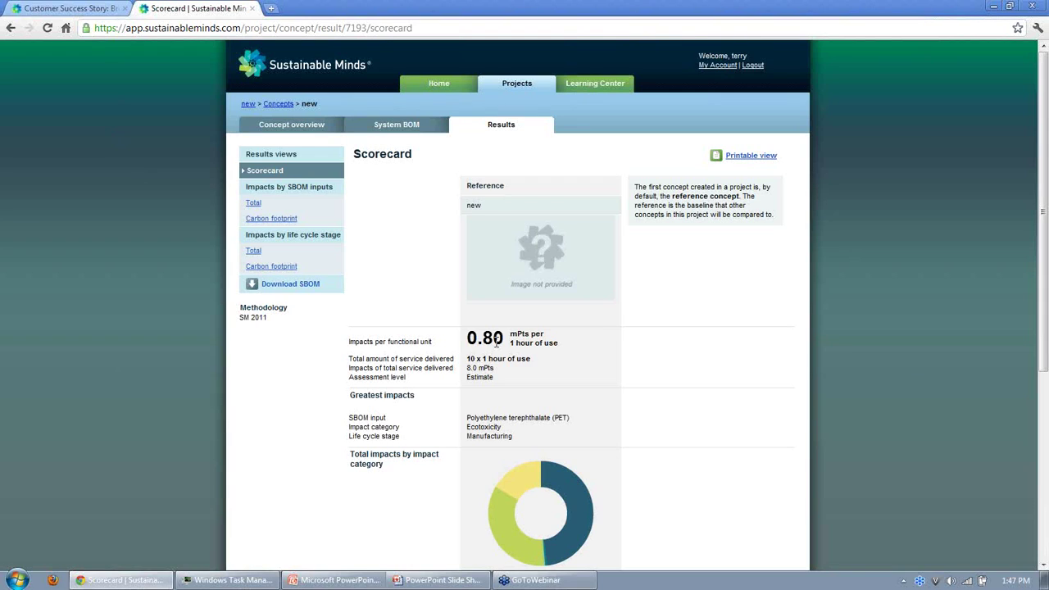
{"action": "left_click_drag", "start_coordinate": [351, 396], "coordinate": [553, 440]}
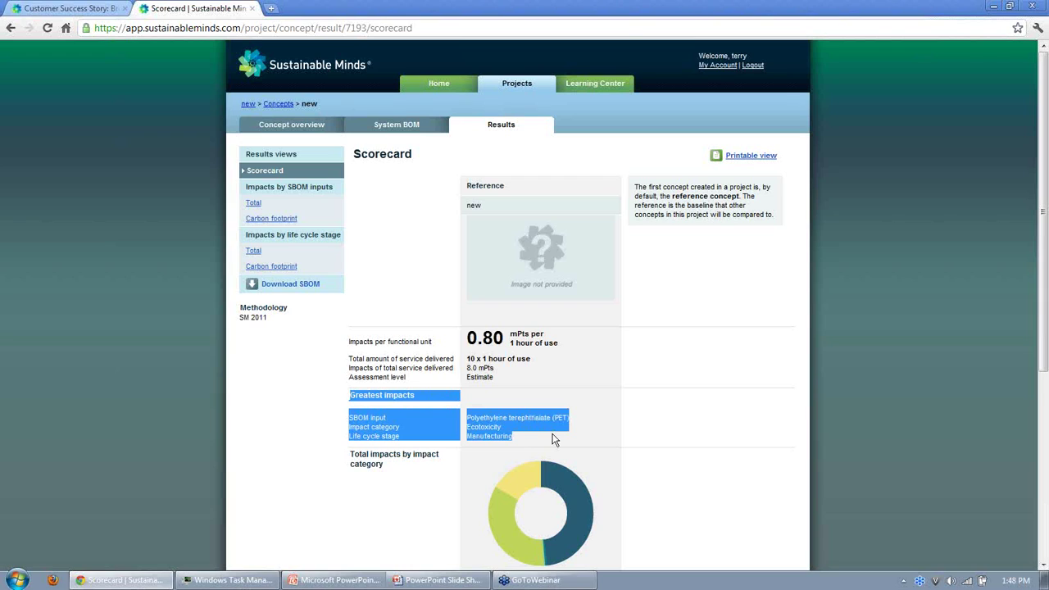
{"action": "left_click", "coordinate": [253, 204]}
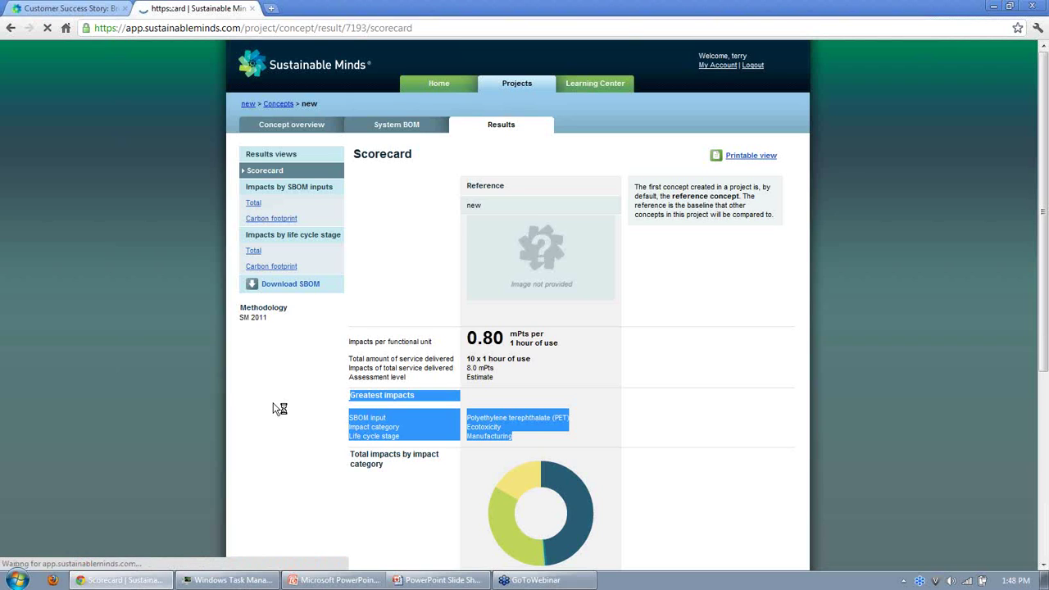
{"action": "mouse_move", "coordinate": [426, 408]}
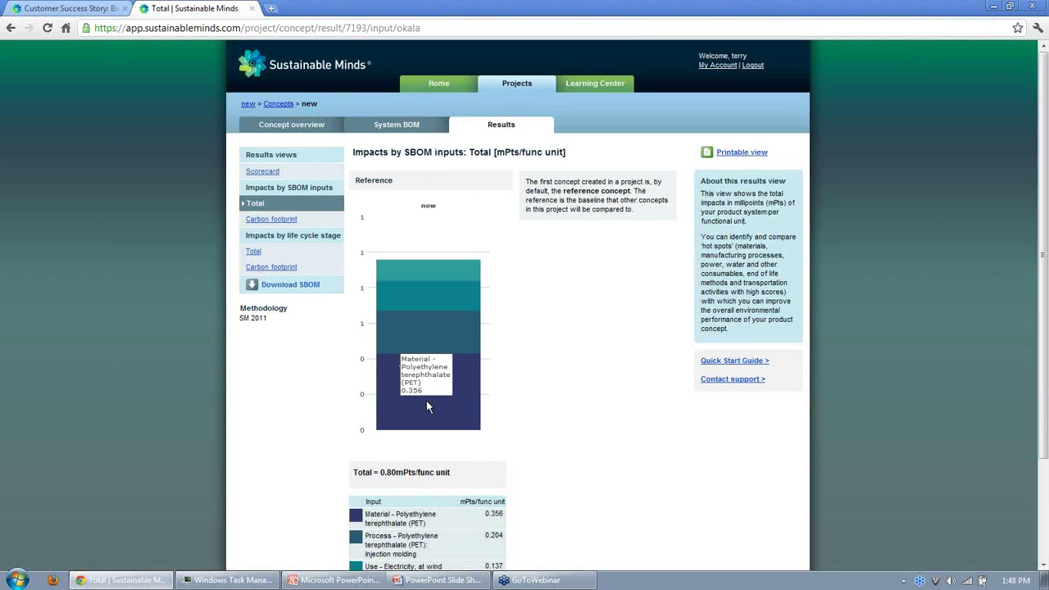
{"action": "mouse_move", "coordinate": [439, 344]}
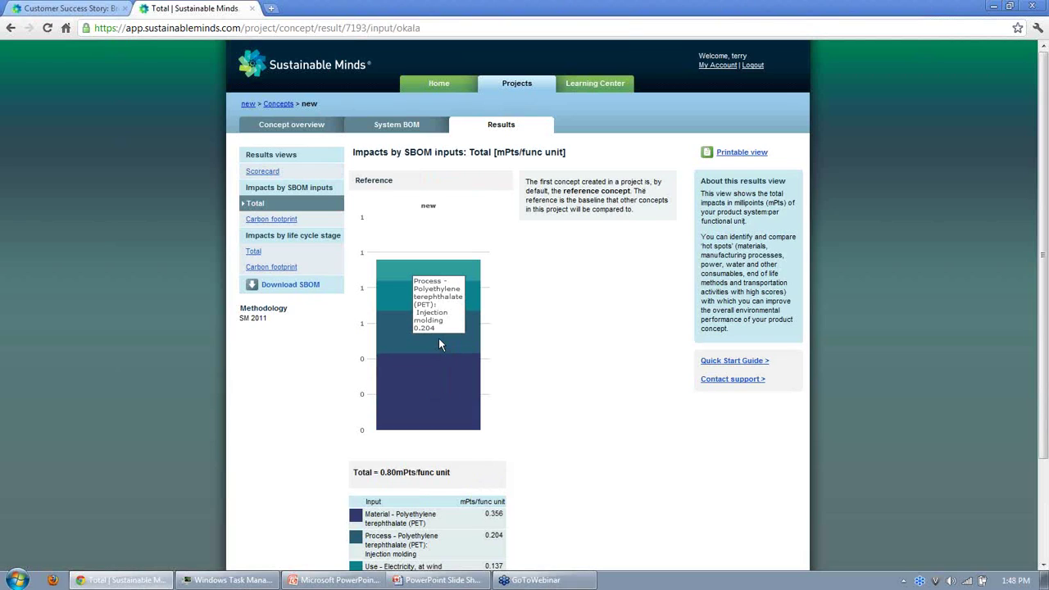
{"action": "mouse_move", "coordinate": [447, 305]}
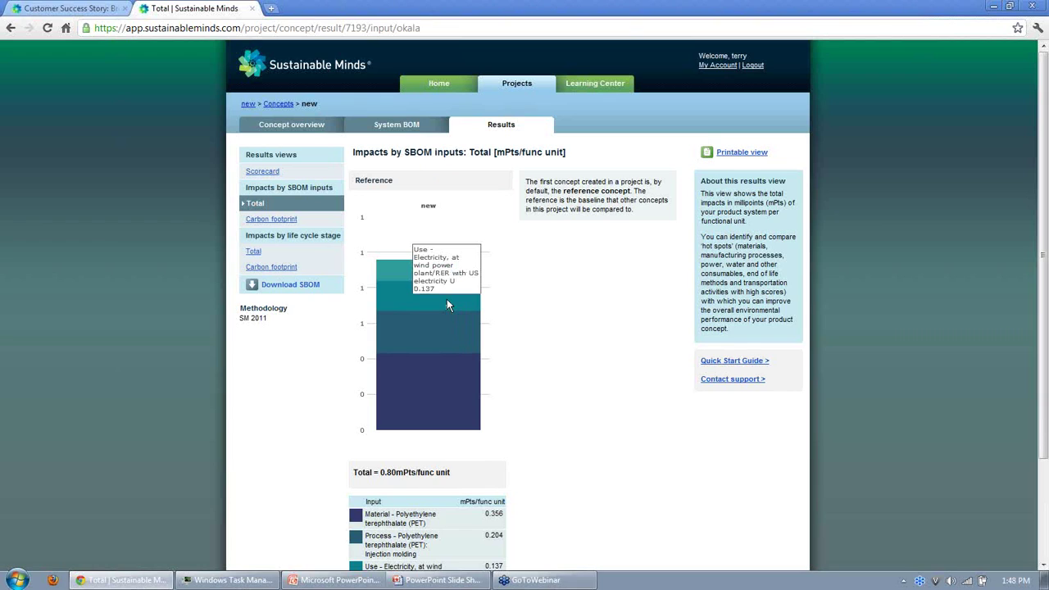
{"action": "mouse_move", "coordinate": [449, 276]}
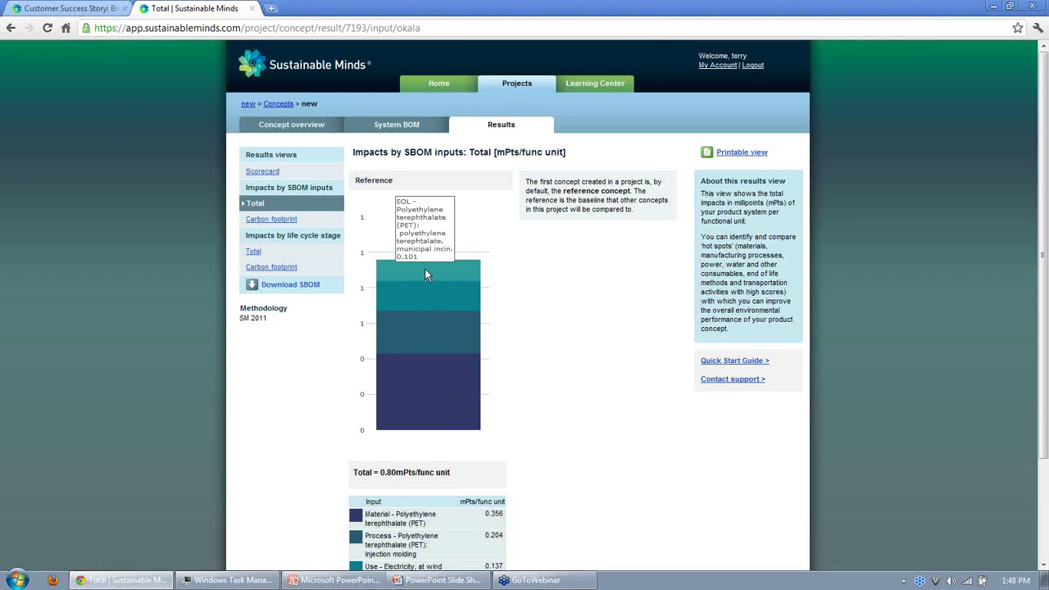
Examine the carbon footprint by SBOM inputs and the total impacts by life cycle stage.
{"action": "left_click", "coordinate": [271, 218]}
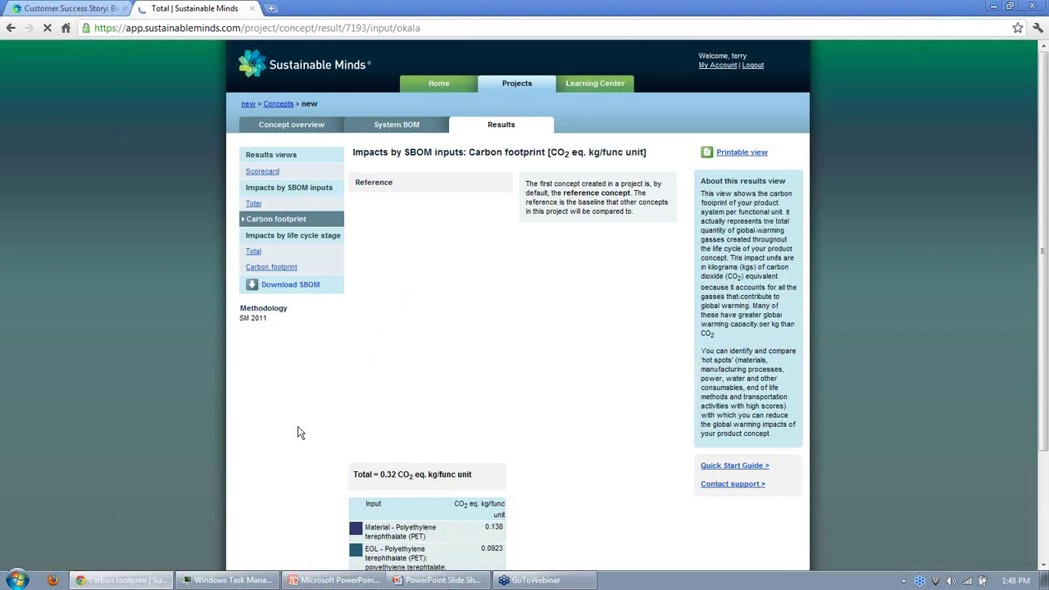
{"action": "mouse_move", "coordinate": [432, 432]}
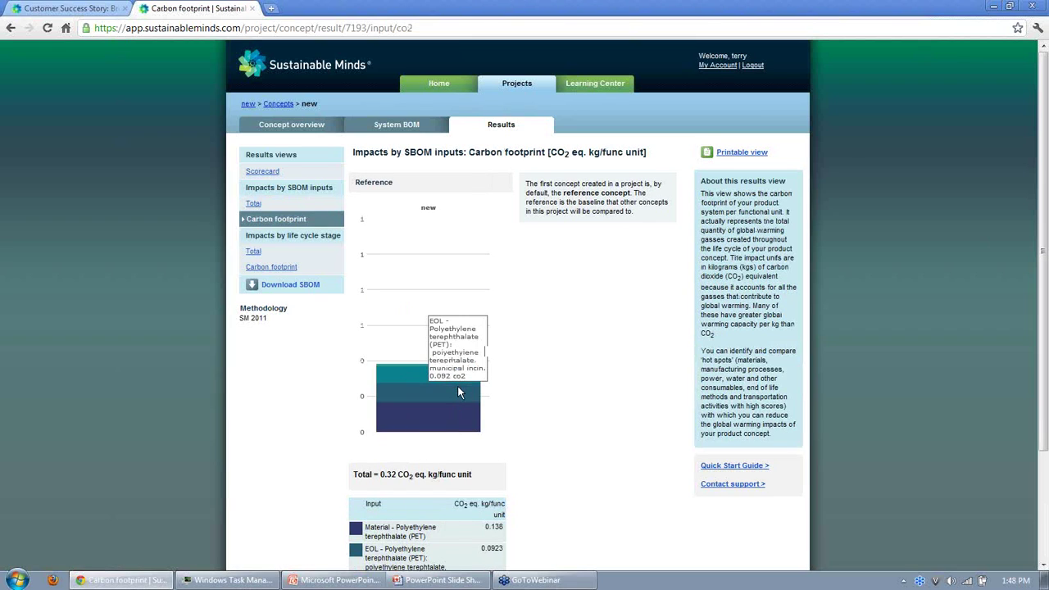
{"action": "mouse_move", "coordinate": [461, 368]}
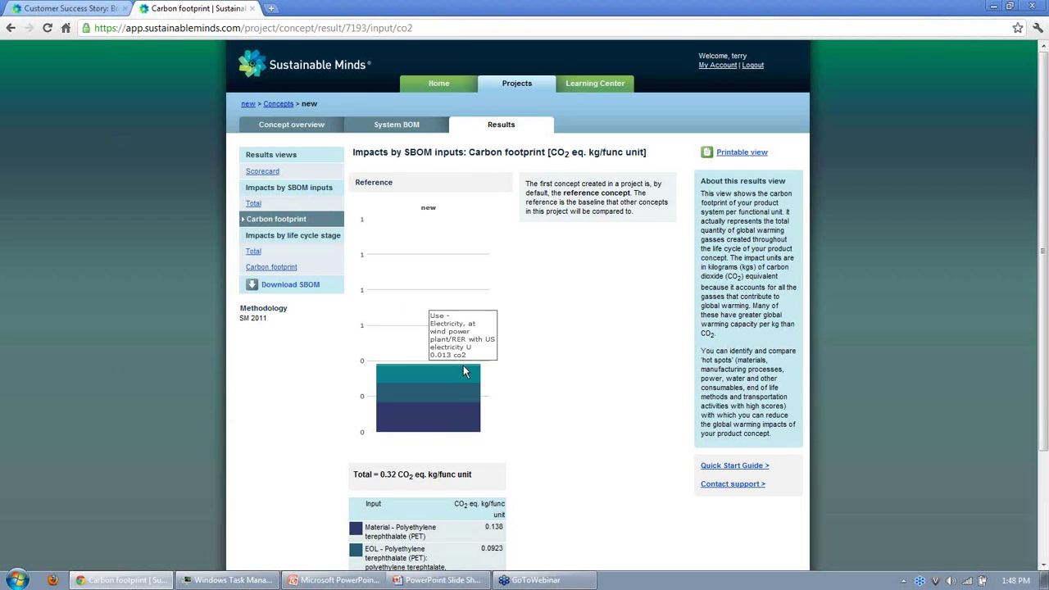
{"action": "left_click", "coordinate": [256, 255]}
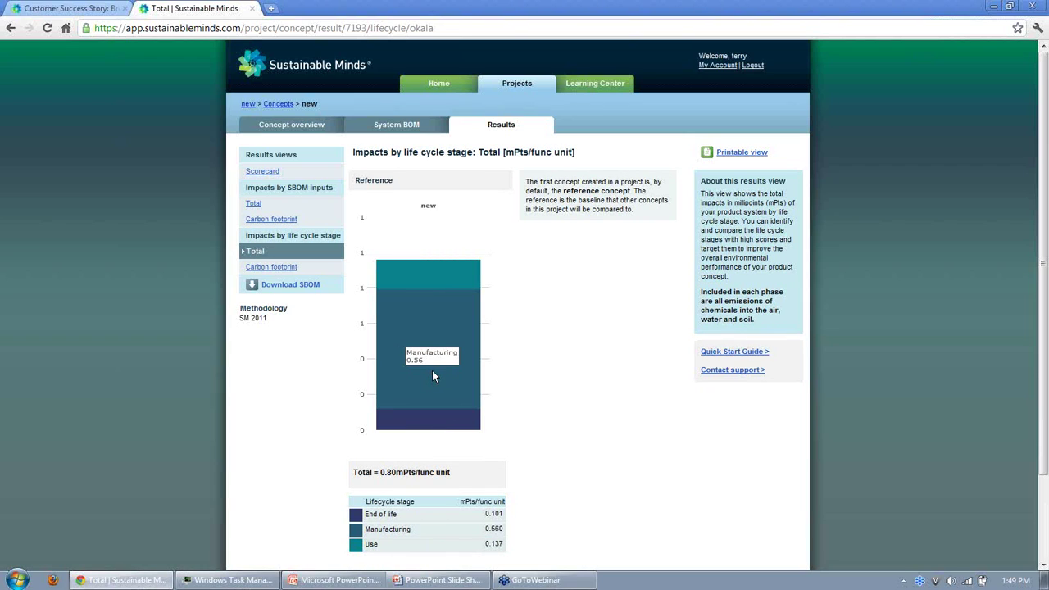
Examine the carbon footprint by life cycle stage and the total impacts by SBOM inputs of the concept.
{"action": "left_click", "coordinate": [274, 267]}
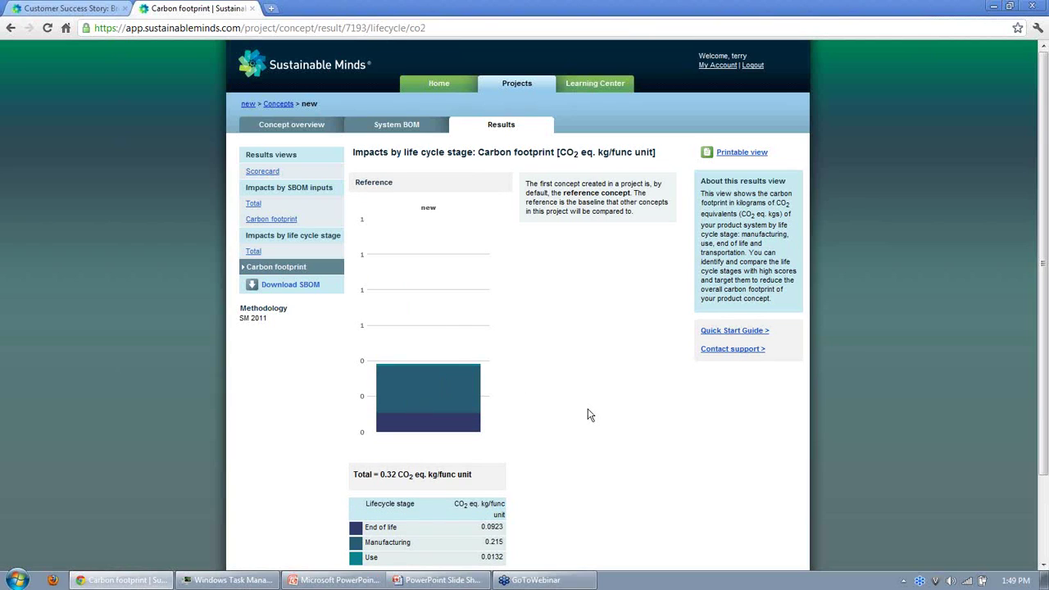
{"action": "scroll", "coordinate": [260, 149], "scroll_direction": "down", "scroll_amount": 2}
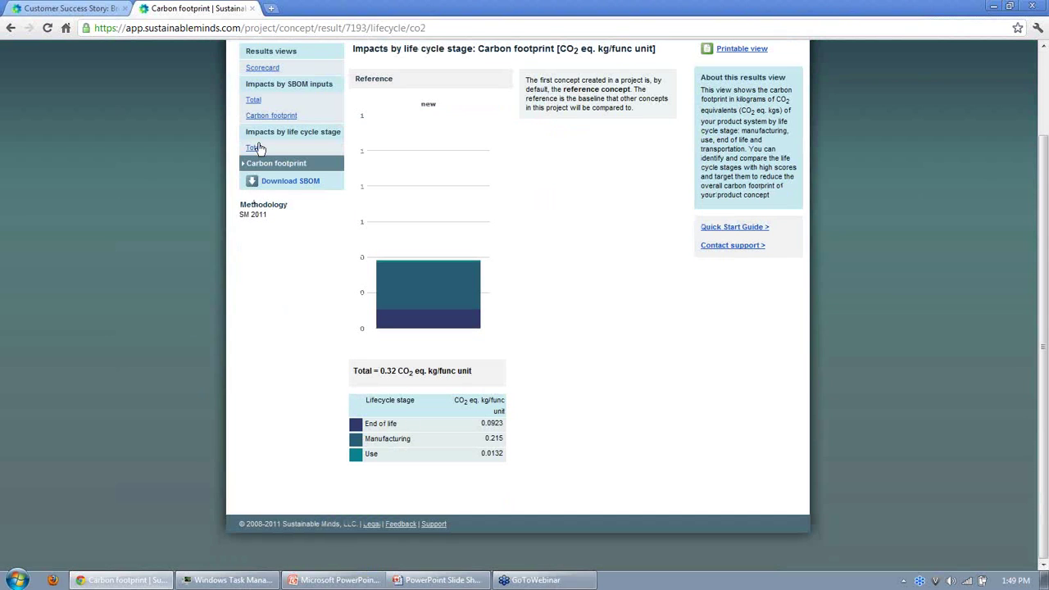
{"action": "scroll", "coordinate": [281, 172], "scroll_direction": "up", "scroll_amount": 2}
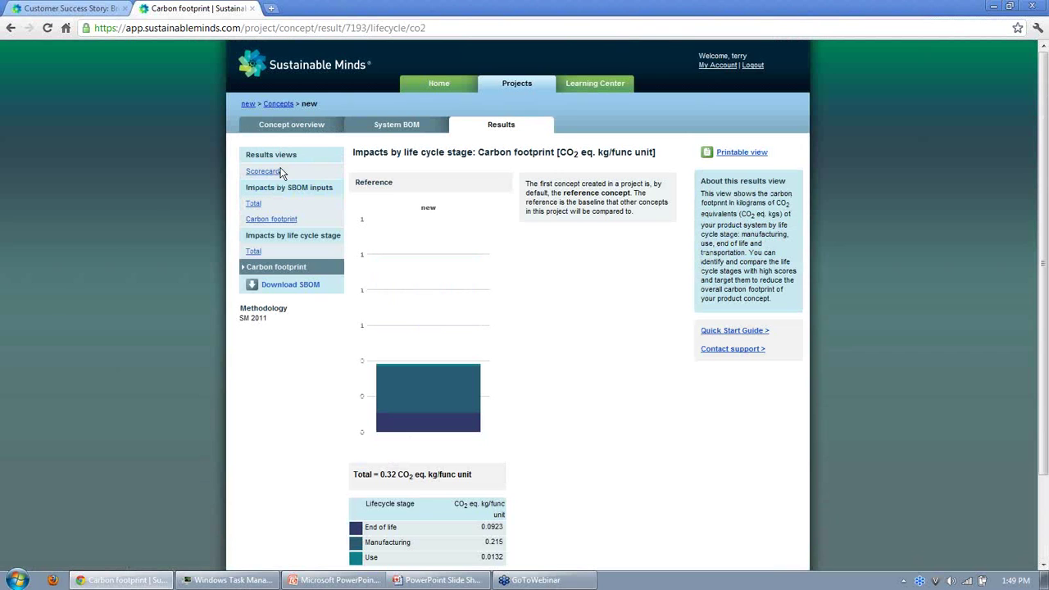
{"action": "left_click", "coordinate": [255, 203]}
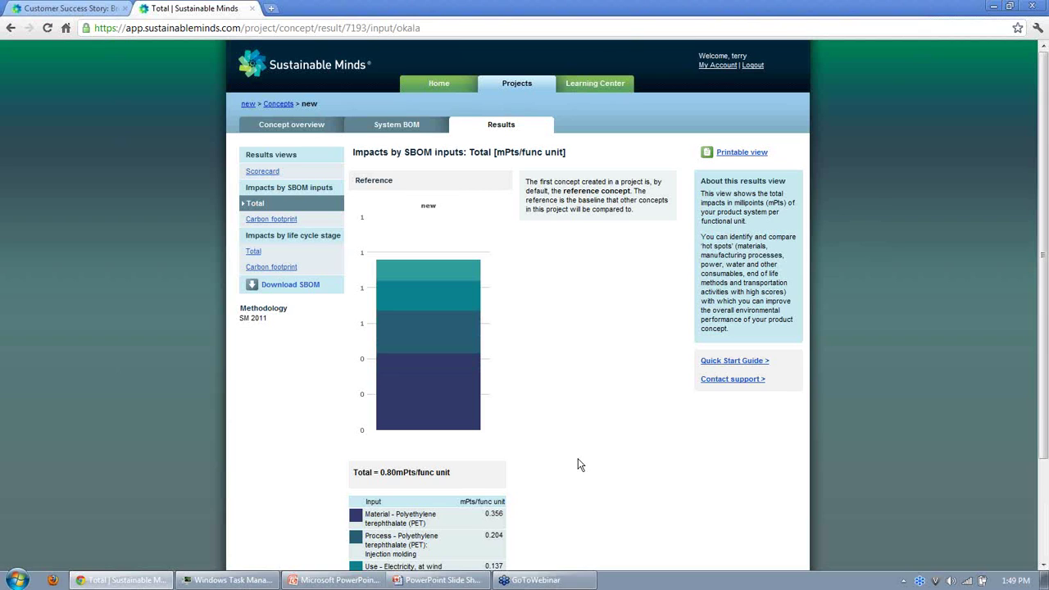
{"action": "scroll", "coordinate": [628, 422], "scroll_direction": "down", "scroll_amount": 3}
{"action": "scroll", "coordinate": [625, 424], "scroll_direction": "up", "scroll_amount": 3}
Open the project "SM2011 Benchmarking and Redesign - Manufacturing Example - Pop-up Toaster" and show its concepts.
{"action": "left_click", "coordinate": [517, 85]}
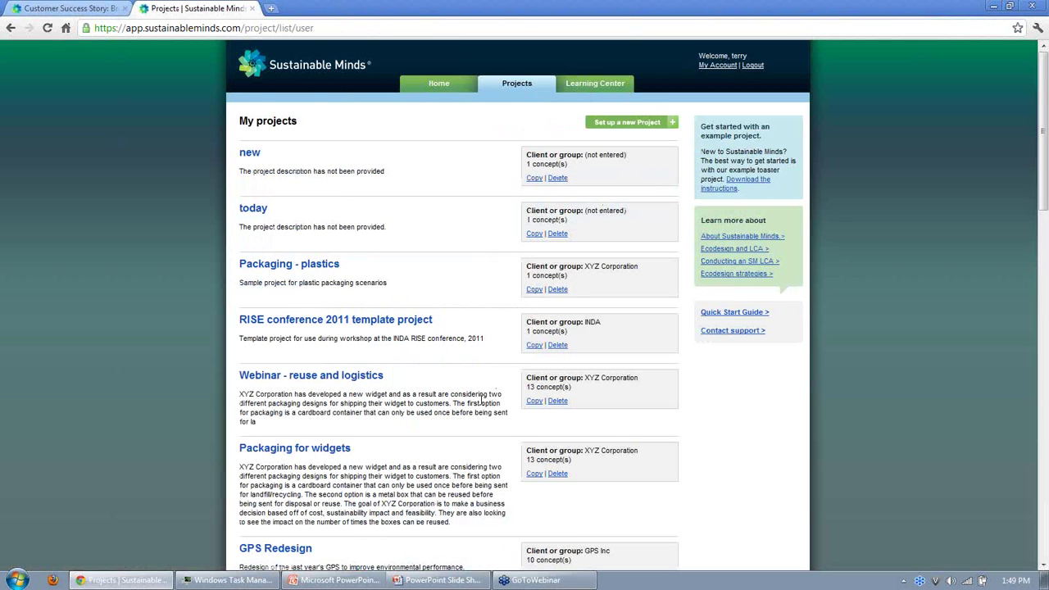
{"action": "scroll", "coordinate": [481, 400], "scroll_direction": "down", "scroll_amount": 2}
{"action": "left_click", "coordinate": [320, 434]}
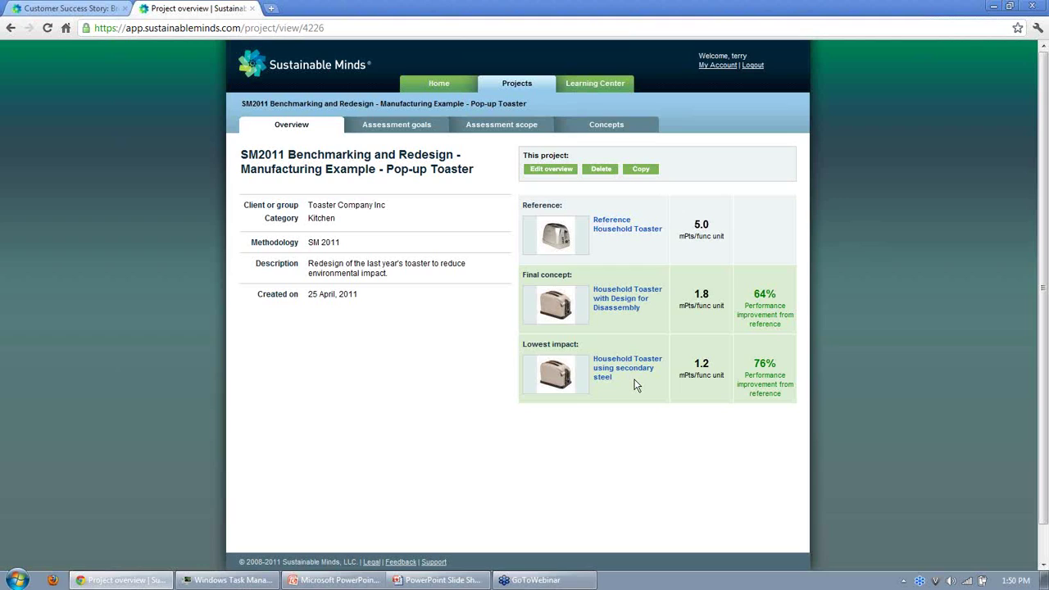
{"action": "left_click", "coordinate": [620, 131]}
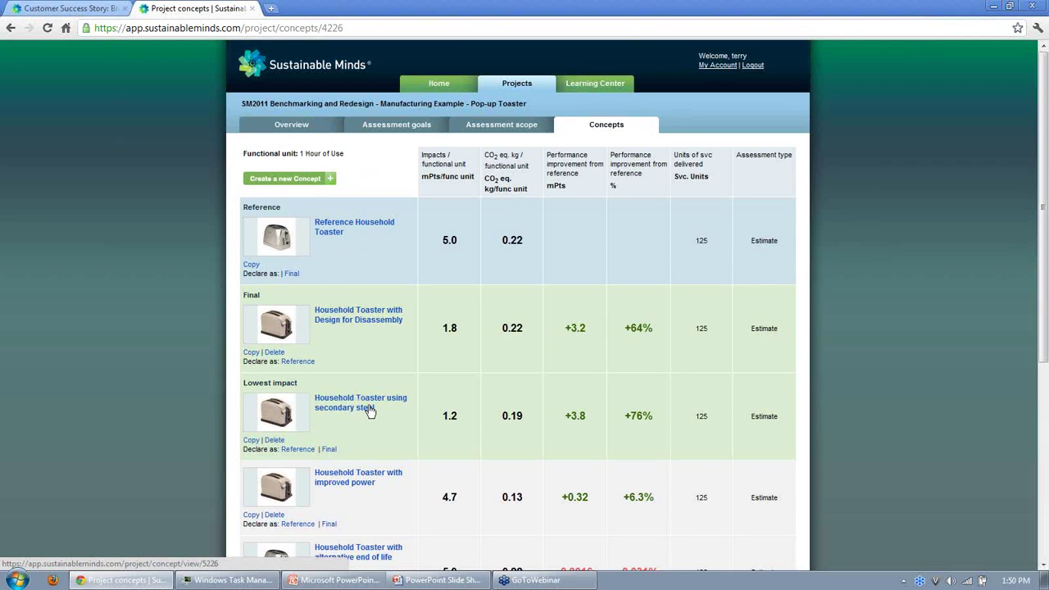
Compare the toaster concepts, covering improved power, alternative end of life, alternative materials and modified transportation, against the reference.
{"action": "scroll", "coordinate": [370, 413], "scroll_direction": "down", "scroll_amount": 2}
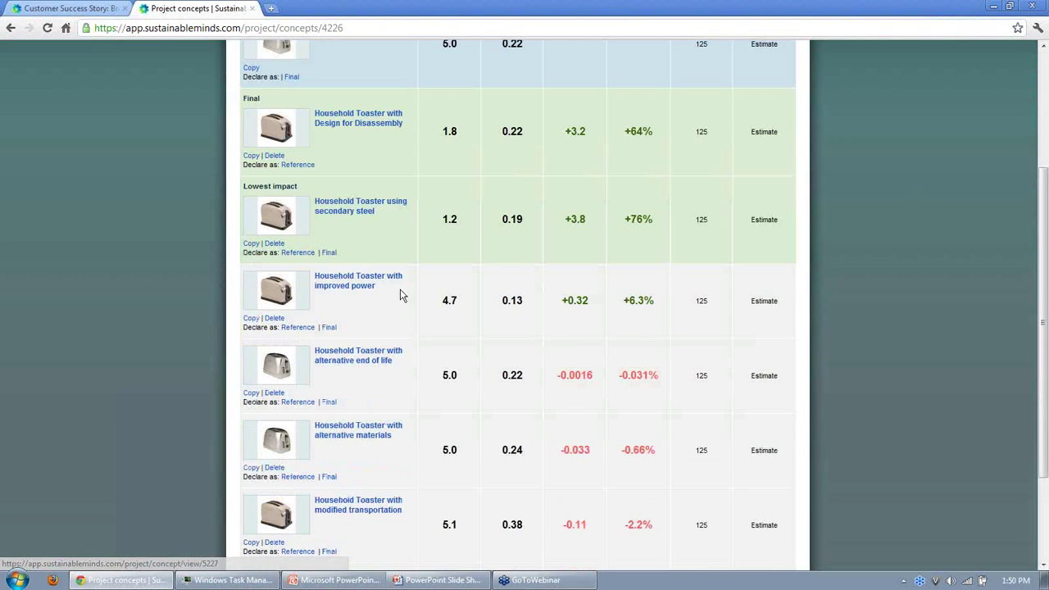
{"action": "left_click_drag", "start_coordinate": [400, 293], "coordinate": [316, 277]}
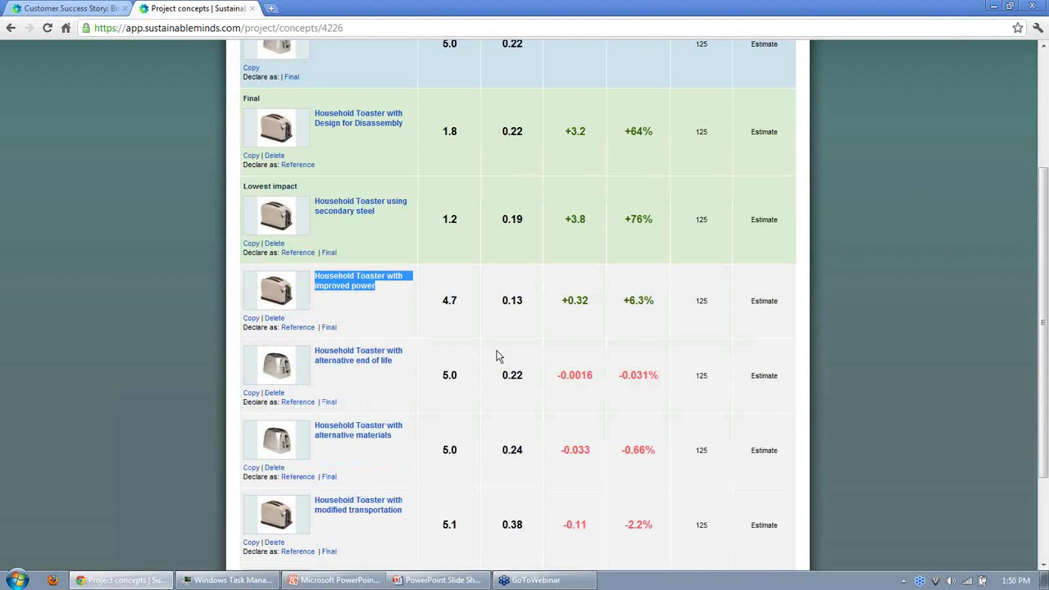
{"action": "scroll", "coordinate": [496, 356], "scroll_direction": "down", "scroll_amount": 2}
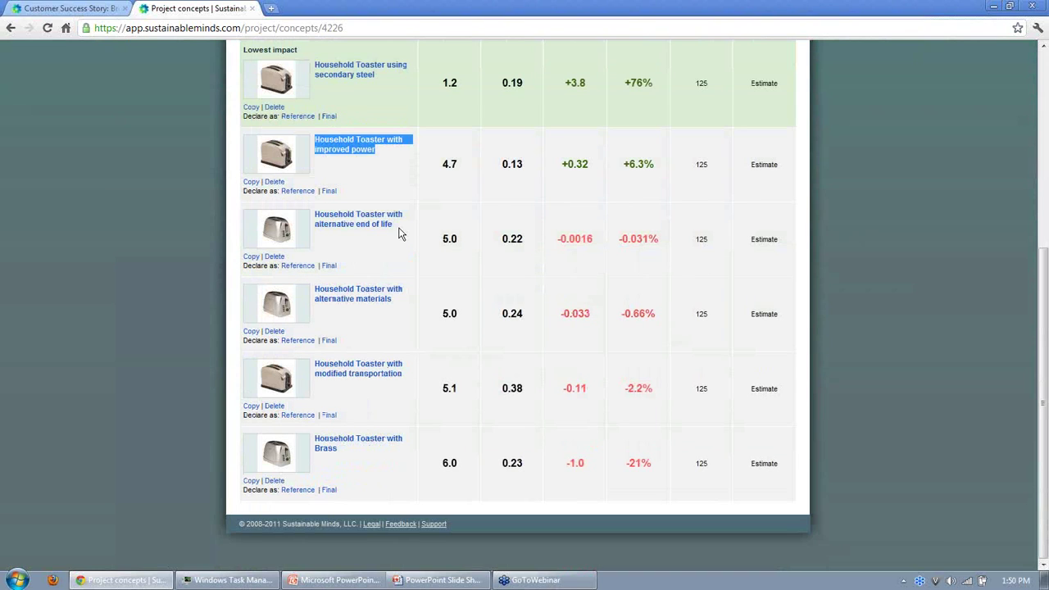
{"action": "left_click_drag", "start_coordinate": [400, 233], "coordinate": [317, 207]}
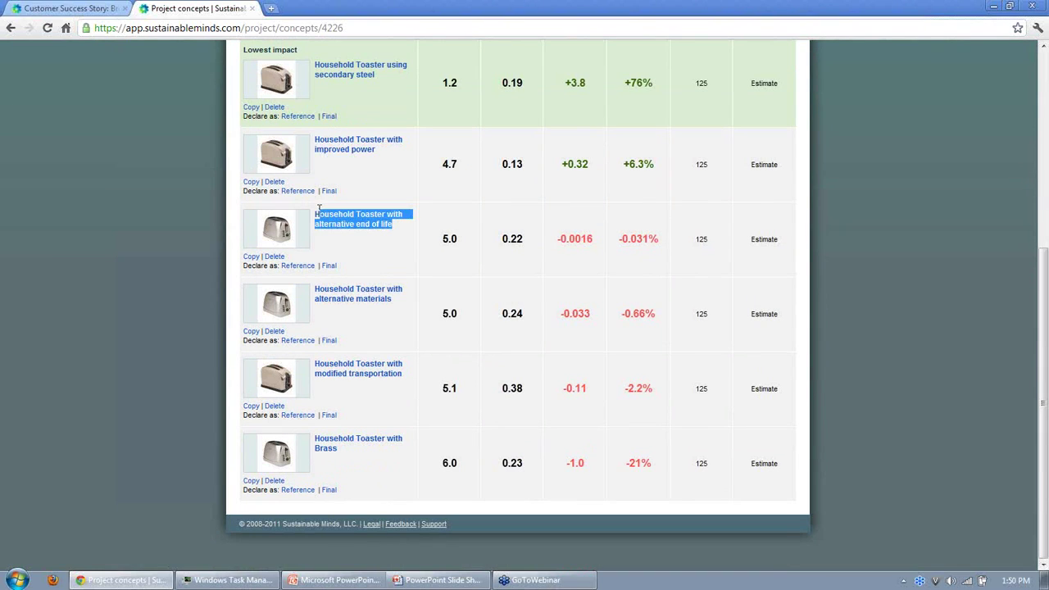
{"action": "left_click", "coordinate": [401, 302]}
{"action": "left_click_drag", "start_coordinate": [316, 291], "coordinate": [351, 327]}
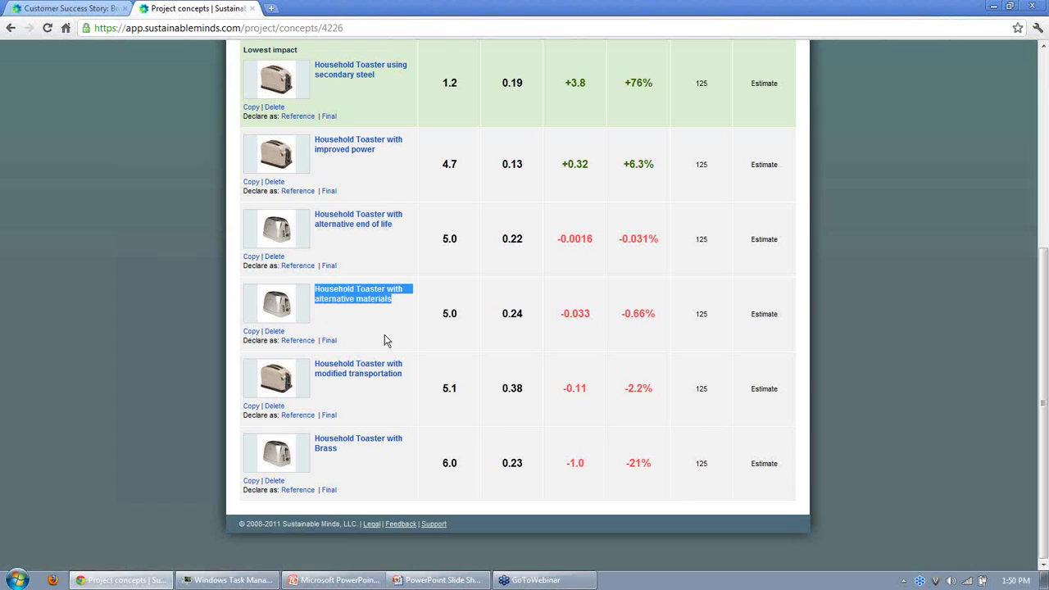
{"action": "left_click_drag", "start_coordinate": [413, 378], "coordinate": [314, 367]}
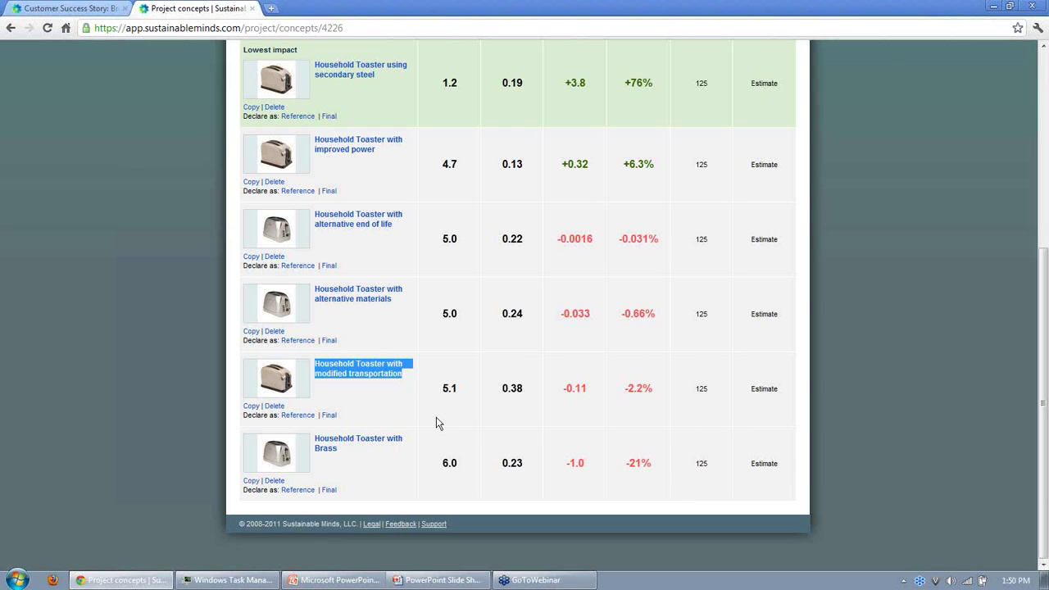
{"action": "scroll", "coordinate": [436, 423], "scroll_direction": "up", "scroll_amount": 5}
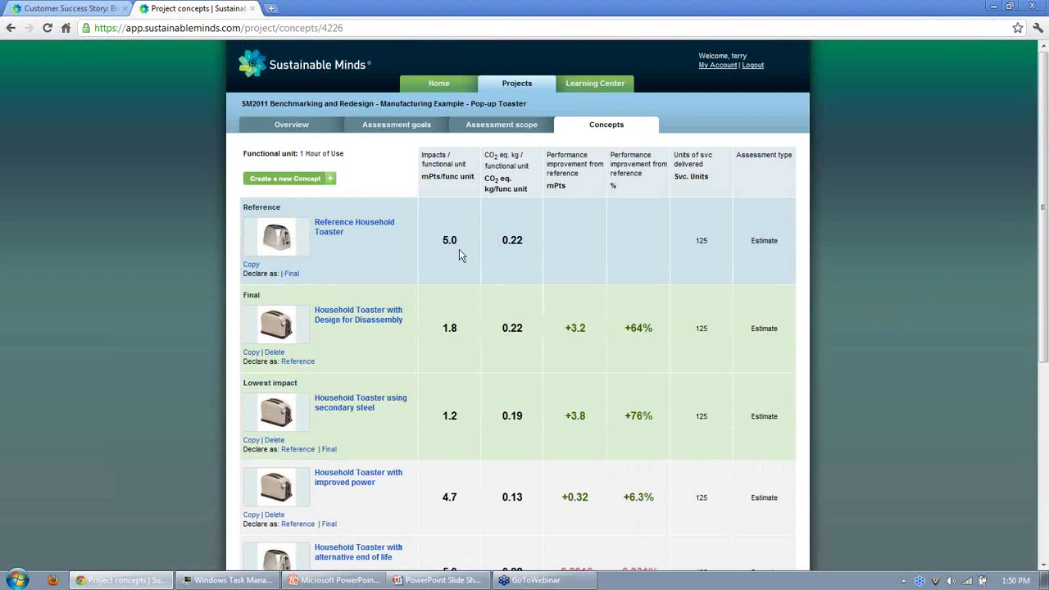
Open the results of "Household Toaster with Design for Disassembly" and compare its scorecard and total impacts by SBOM inputs with the reference.
{"action": "left_click", "coordinate": [338, 322]}
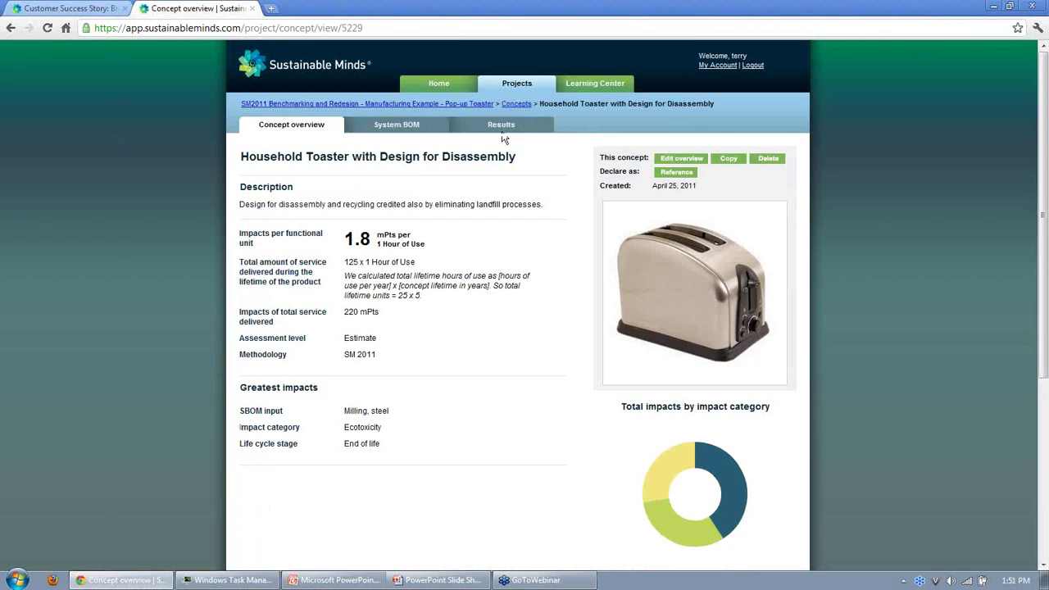
{"action": "left_click", "coordinate": [502, 127]}
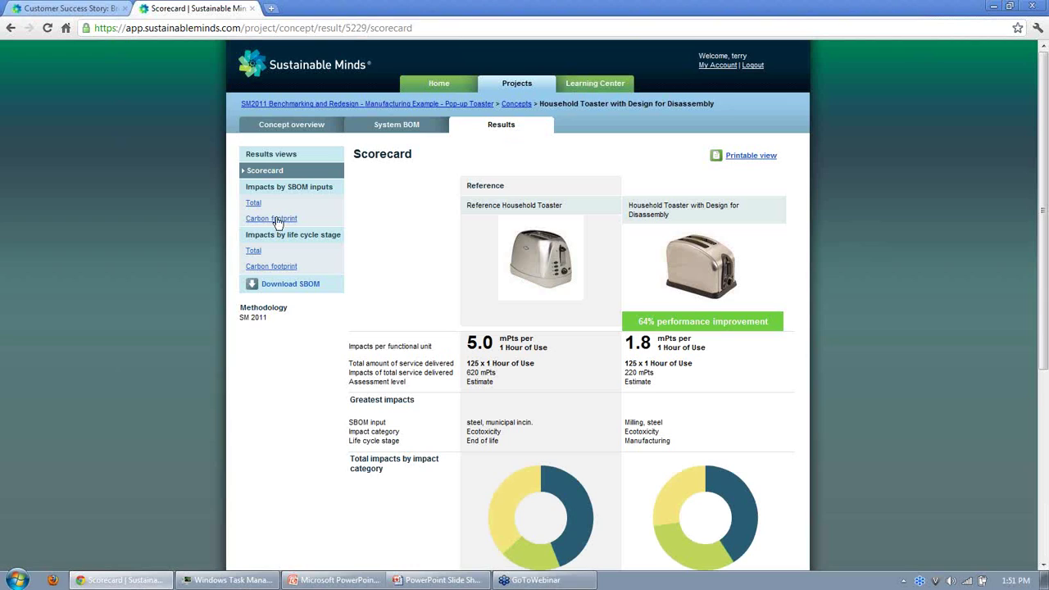
{"action": "left_click", "coordinate": [253, 203]}
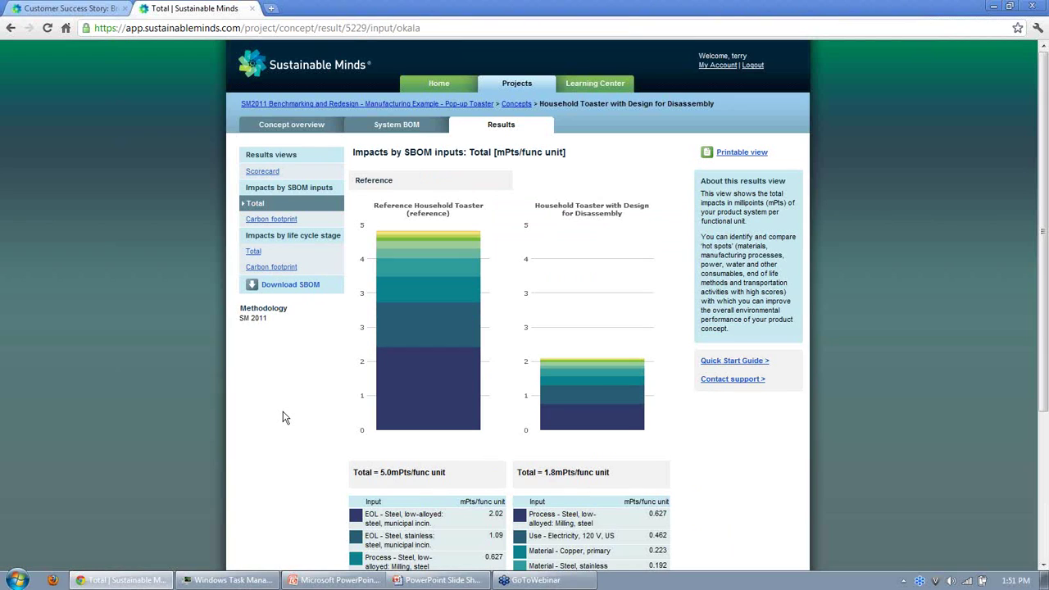
{"action": "mouse_move", "coordinate": [405, 391]}
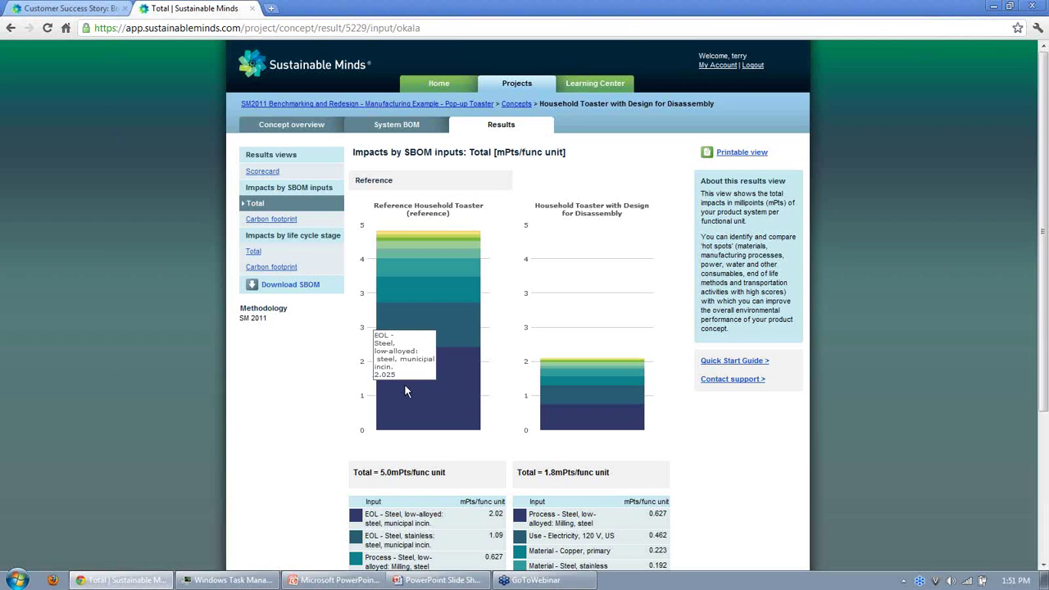
{"action": "mouse_move", "coordinate": [435, 334]}
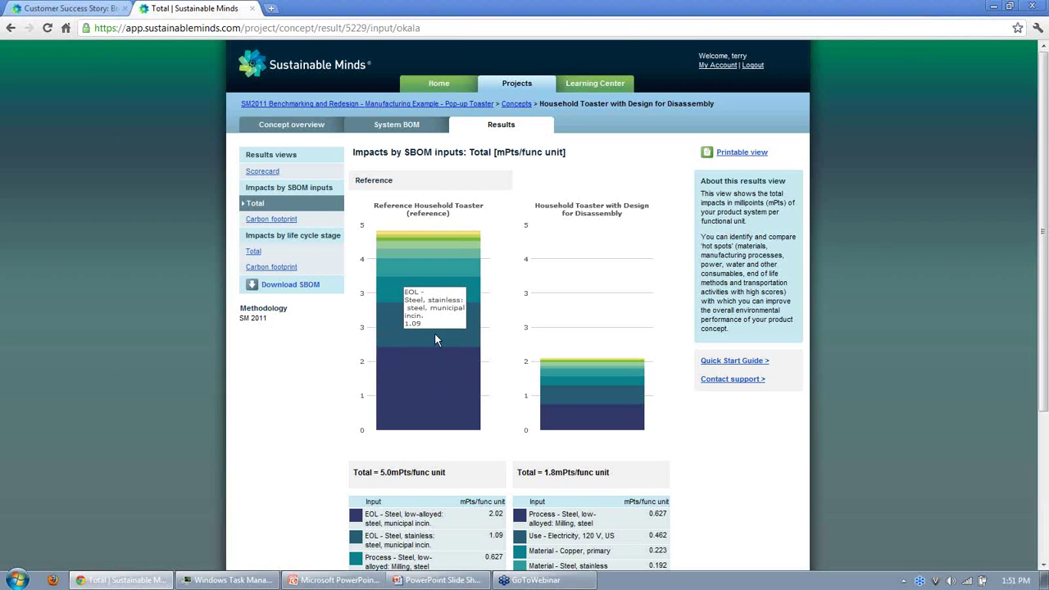
{"action": "mouse_move", "coordinate": [434, 287]}
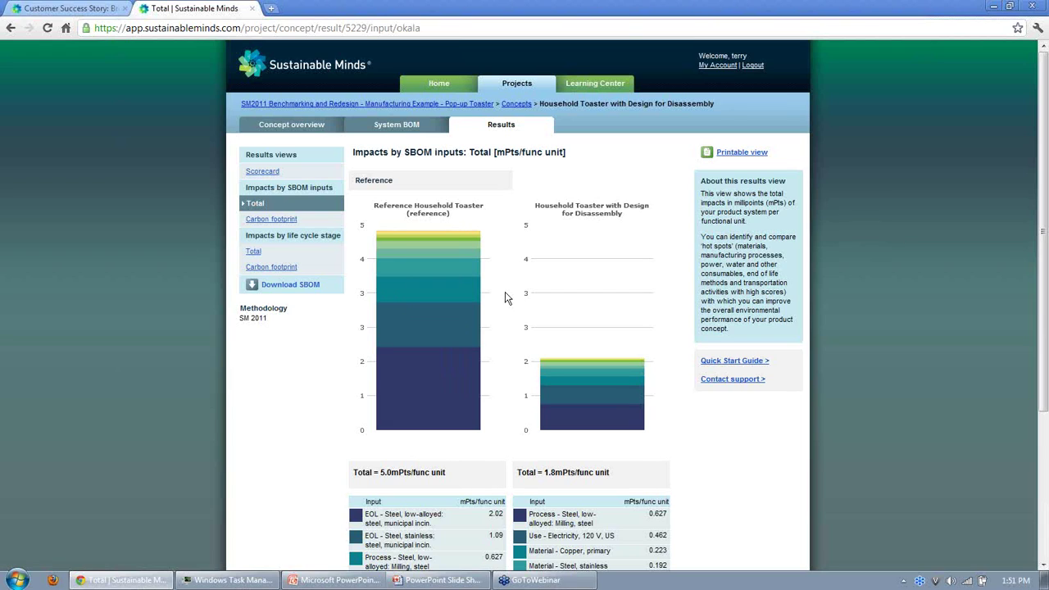
{"action": "mouse_move", "coordinate": [569, 424]}
Compare both toasters' carbon footprint by SBOM inputs, and their total impacts and carbon footprint by life cycle stage.
{"action": "left_click", "coordinate": [276, 220]}
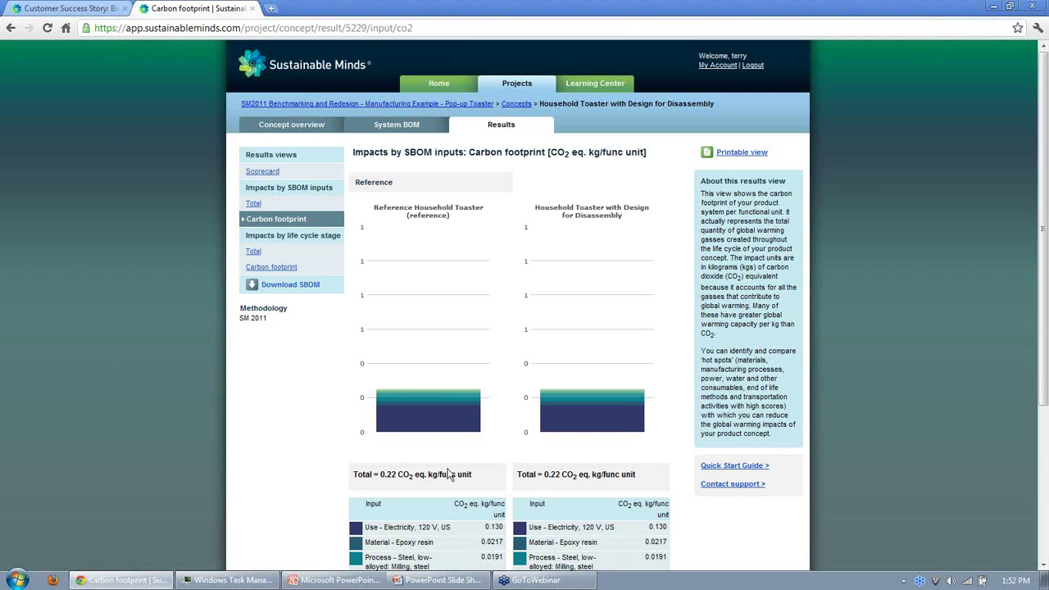
{"action": "mouse_move", "coordinate": [445, 427]}
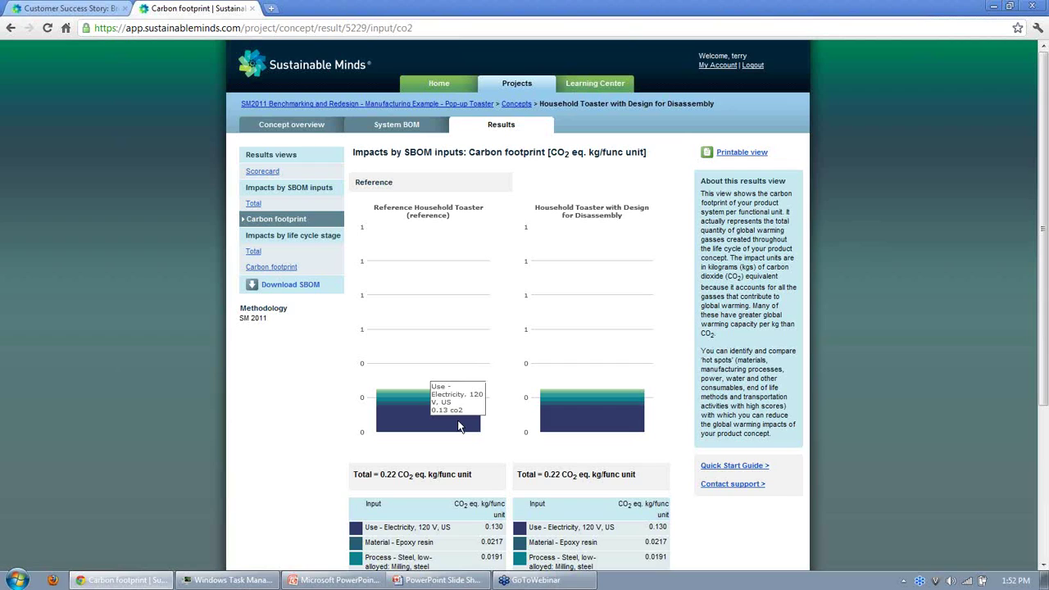
{"action": "left_click", "coordinate": [251, 254]}
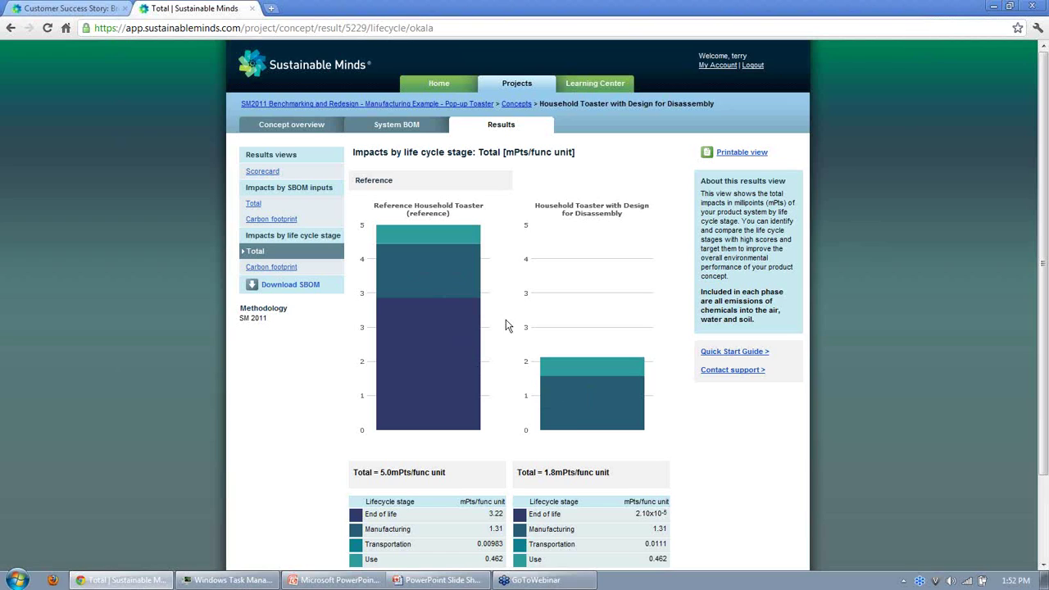
{"action": "left_click", "coordinate": [279, 268]}
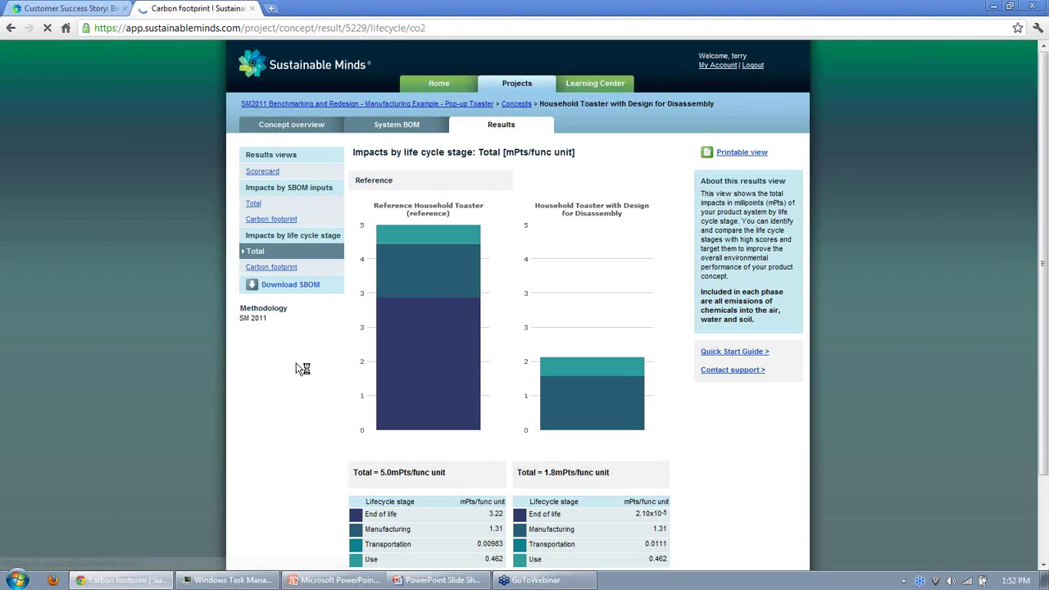
{"action": "mouse_move", "coordinate": [422, 393]}
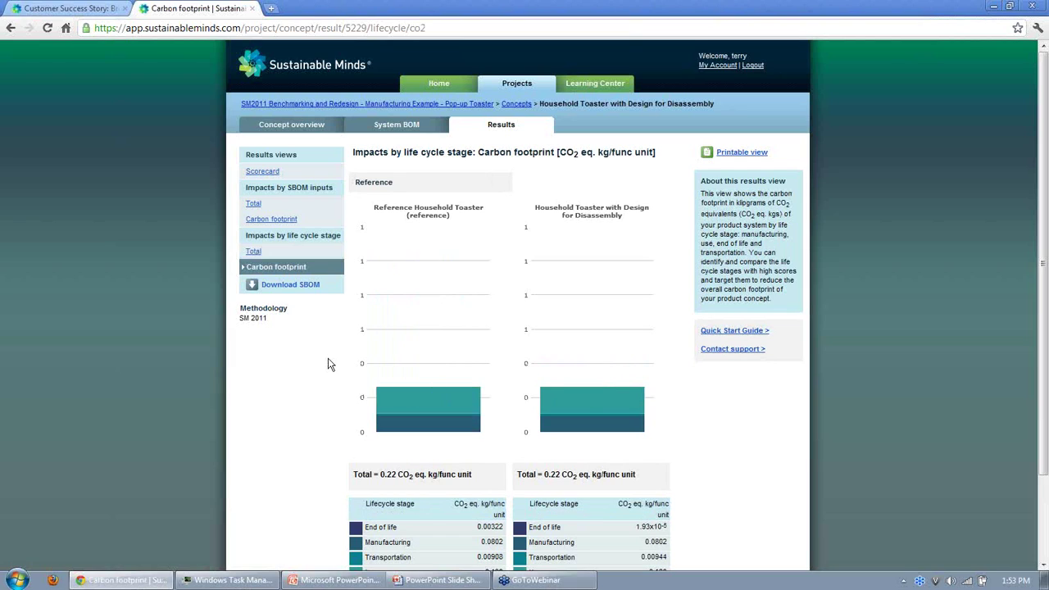
Check the printable view of the total impacts by SBOM inputs, and download the concept's SBOM.
{"action": "left_click", "coordinate": [253, 204]}
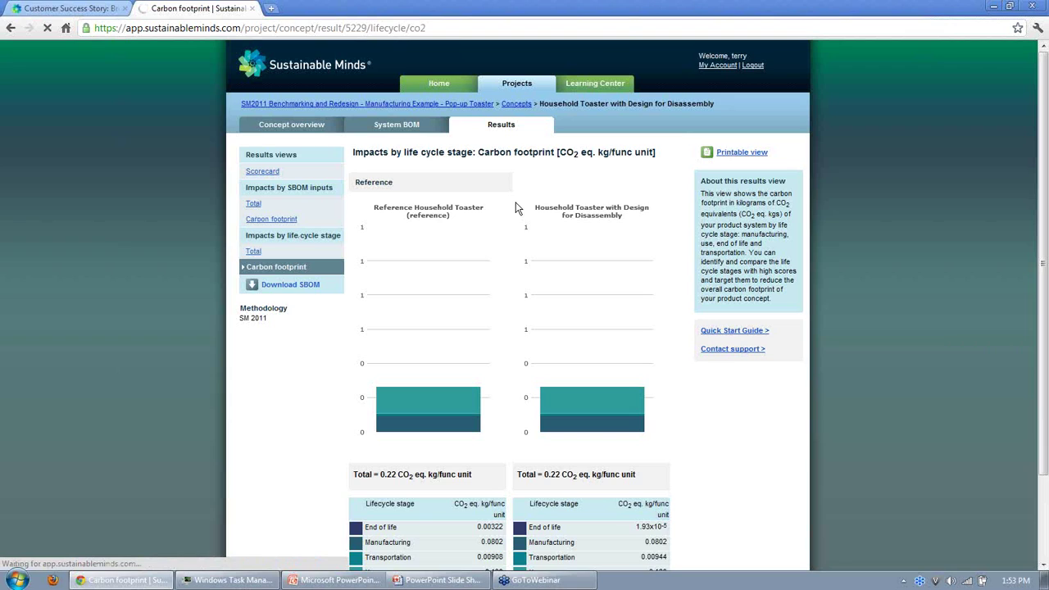
{"action": "left_click", "coordinate": [735, 158]}
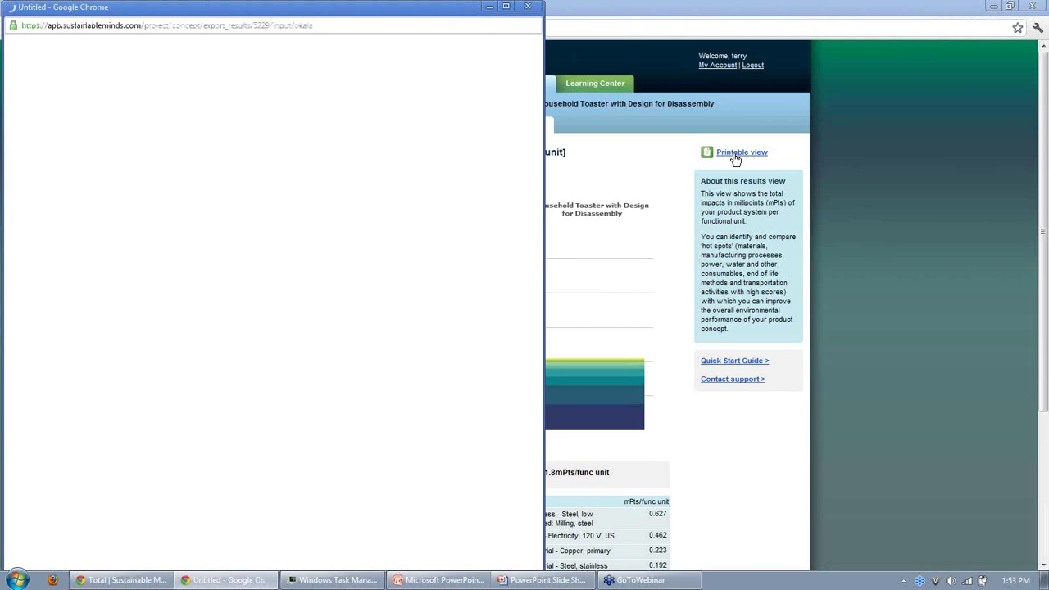
{"action": "left_click", "coordinate": [529, 8]}
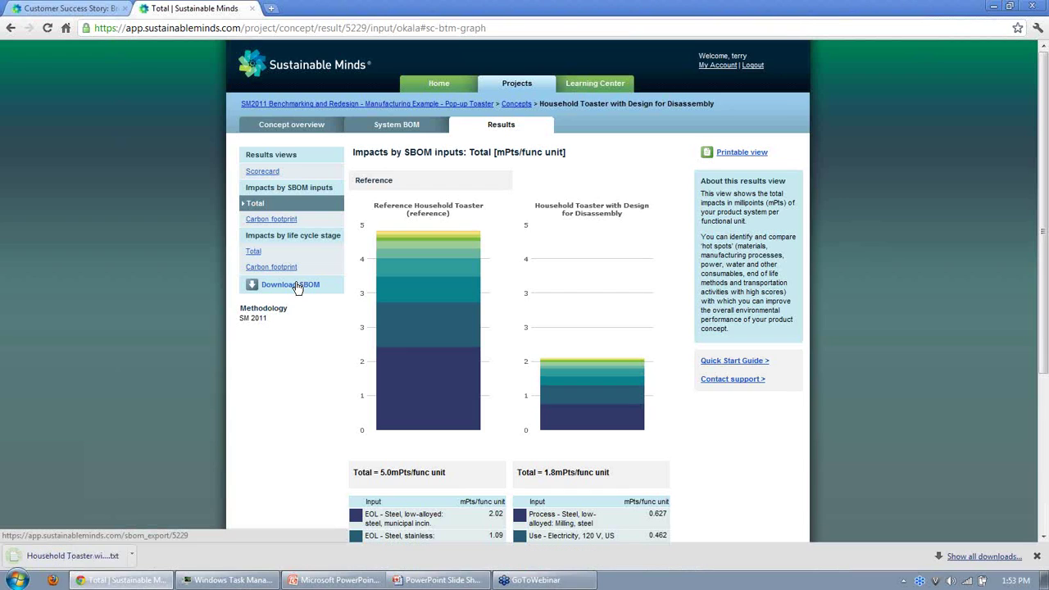
Open the downloaded SBOM file in Excel, look over its items and impact values, and close Excel.
{"action": "left_click", "coordinate": [81, 556]}
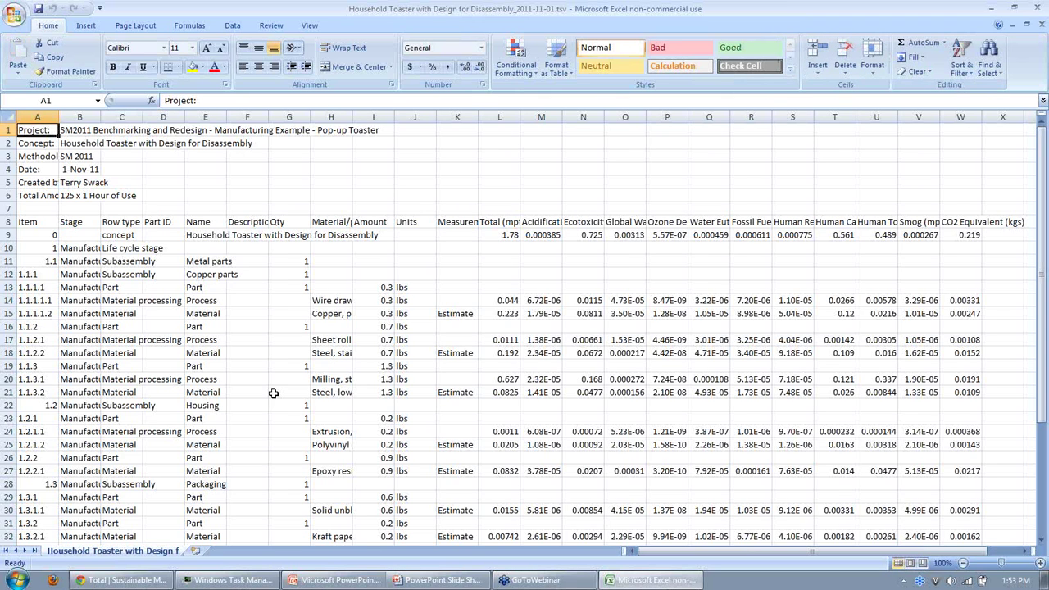
{"action": "left_click", "coordinate": [591, 154]}
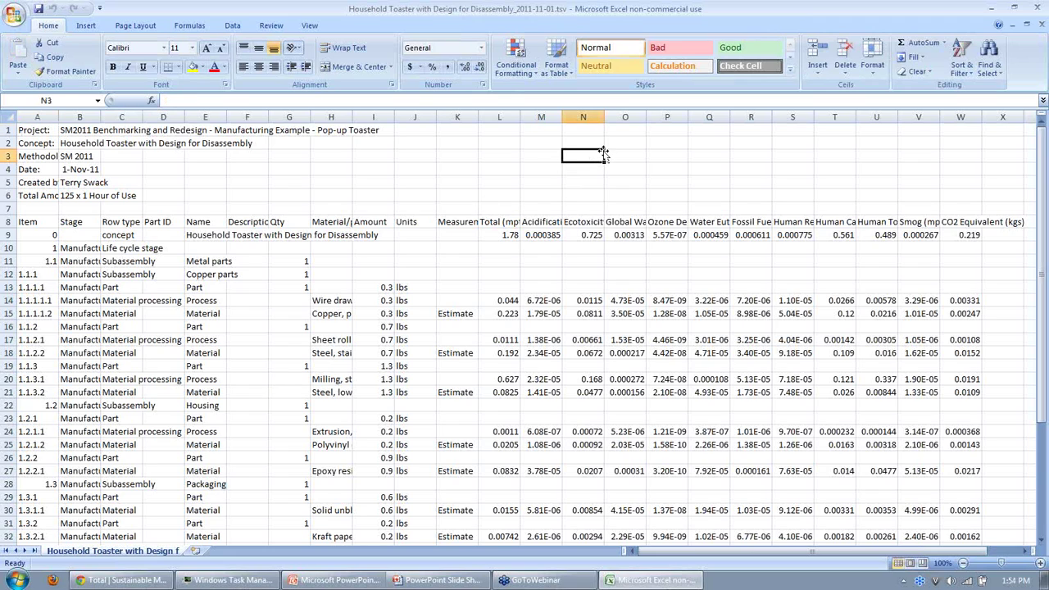
{"action": "left_click", "coordinate": [1041, 26]}
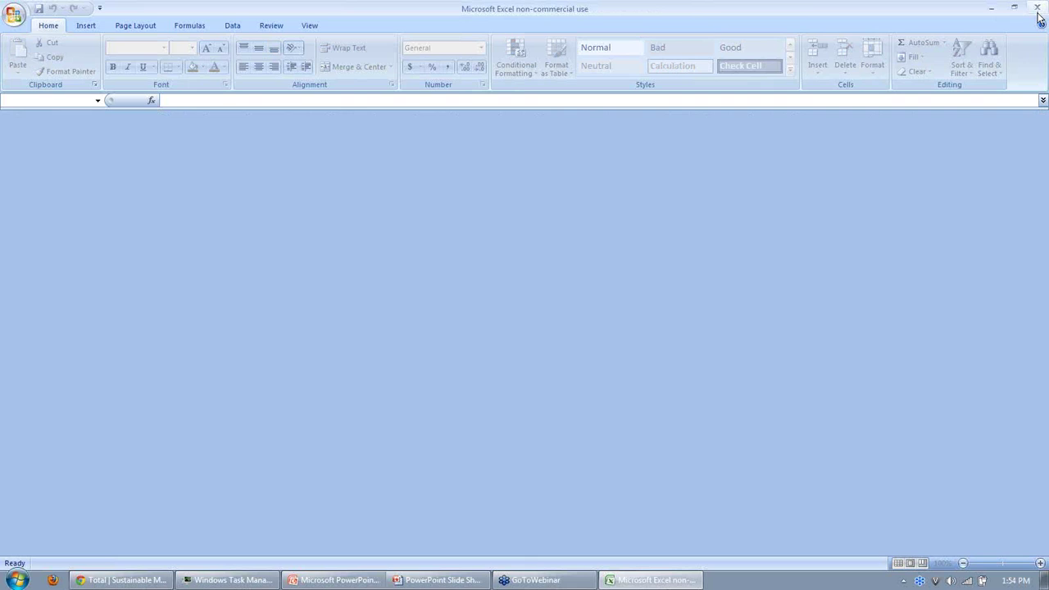
{"action": "left_click", "coordinate": [1038, 10]}
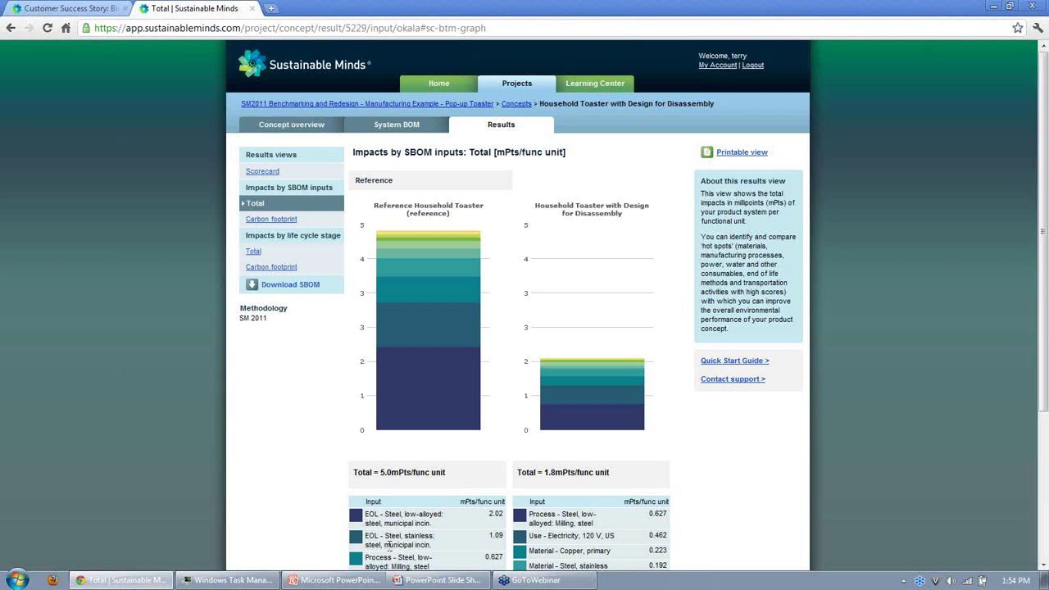
Switch to the PowerPoint slide show and advance past the toaster comparison to the Subscriptions slide.
{"action": "left_click", "coordinate": [427, 583]}
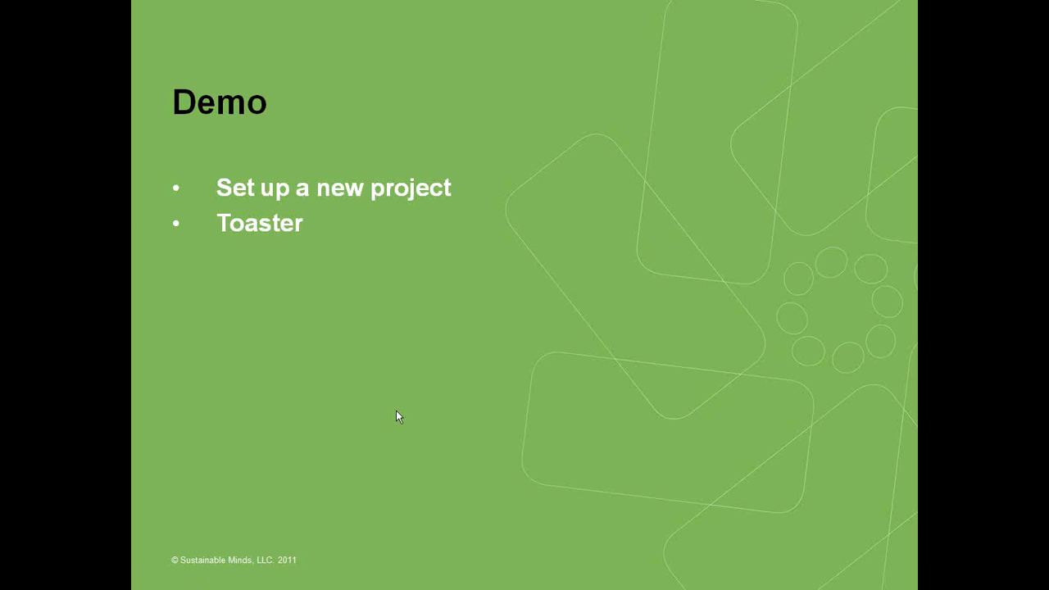
{"action": "left_click", "coordinate": [396, 417]}
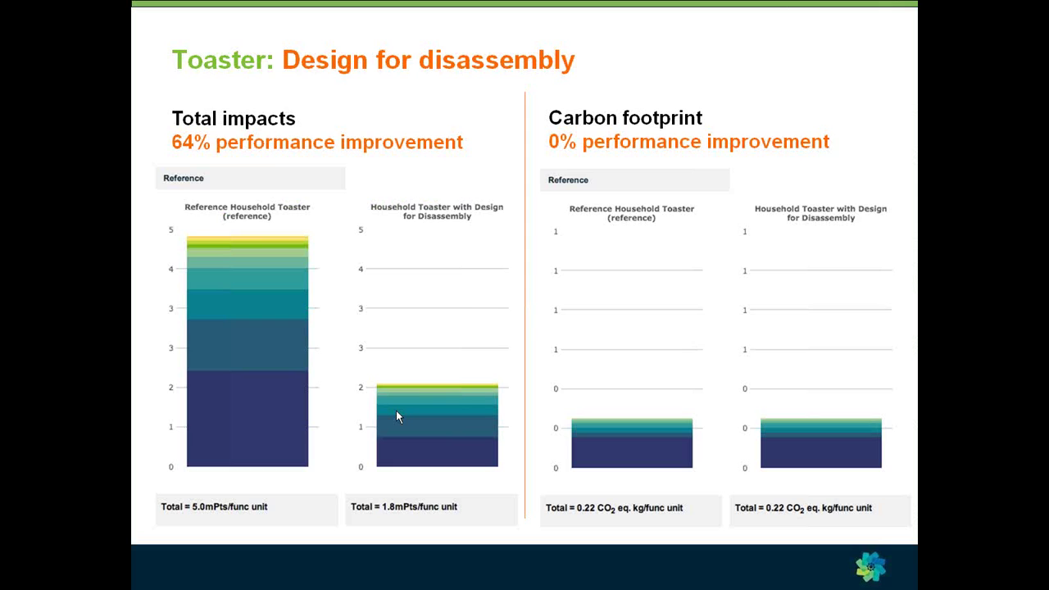
{"action": "left_click", "coordinate": [396, 417]}
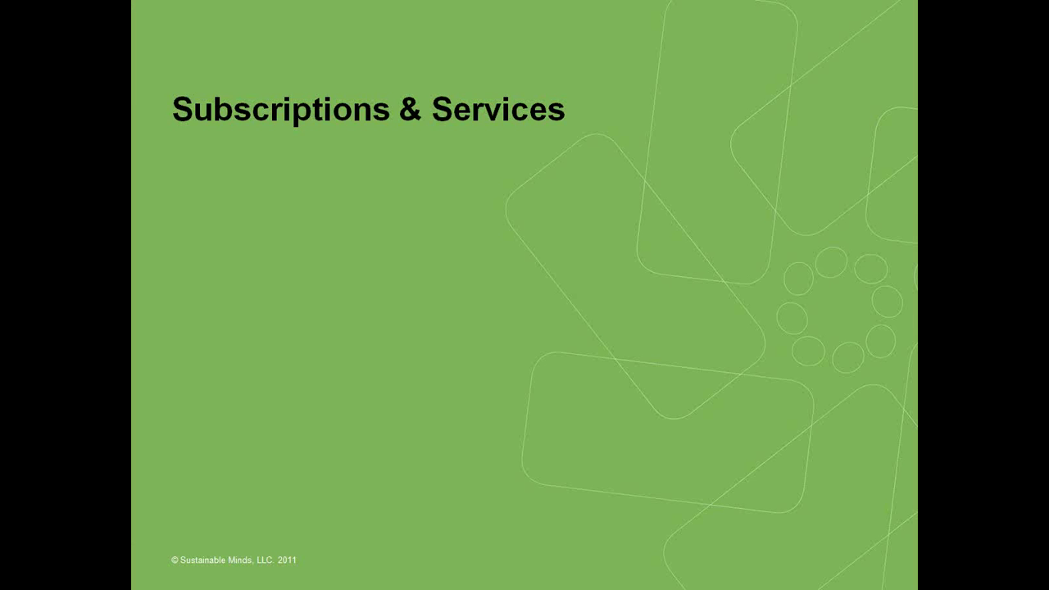
{"action": "key", "text": "Right"}
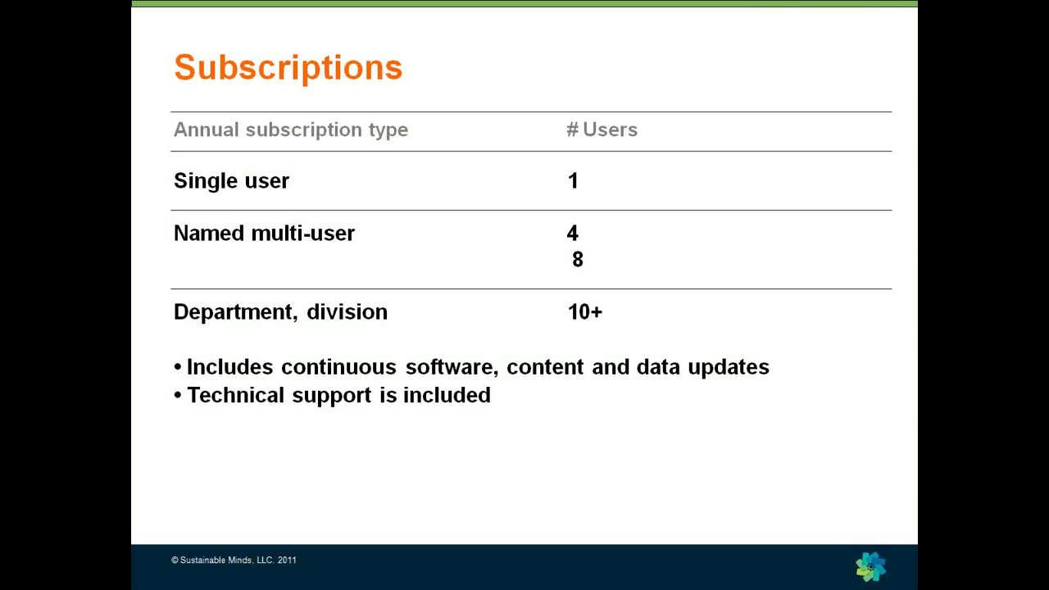